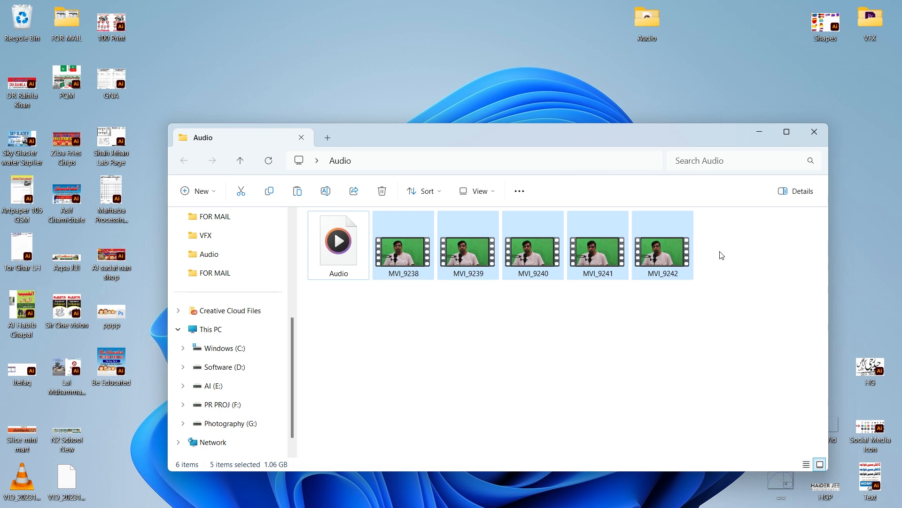
Play the MVI_9238 video from the Audio folder, skip ahead to about 5 seconds, and close the player
drag(720, 244, 406, 278)
double_click(405, 263)
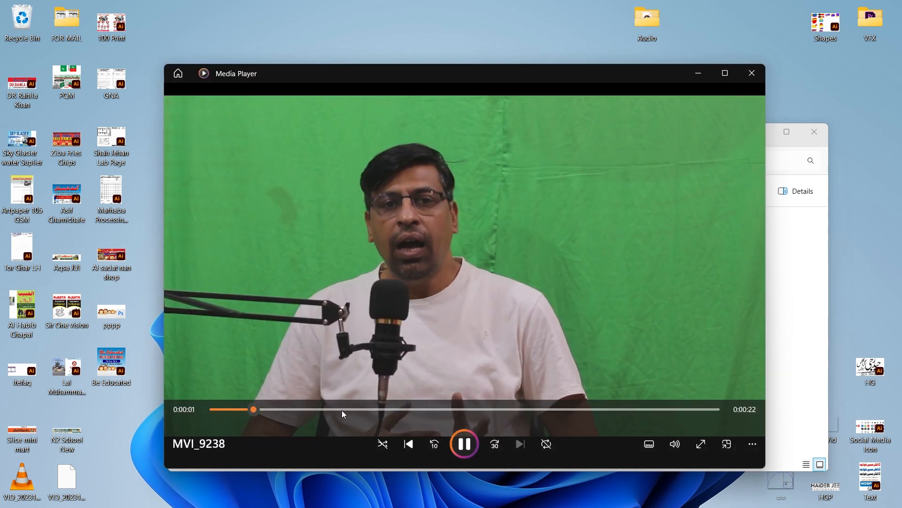
click(338, 410)
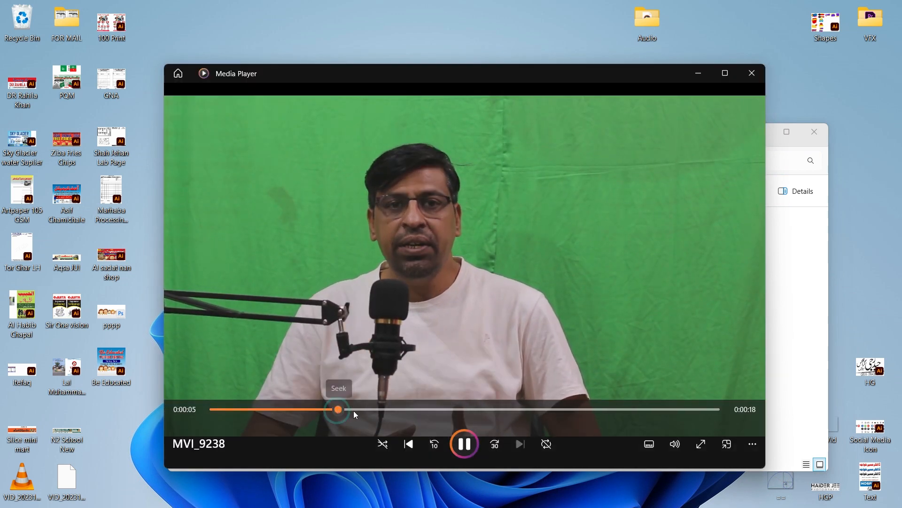
key(alt+F4)
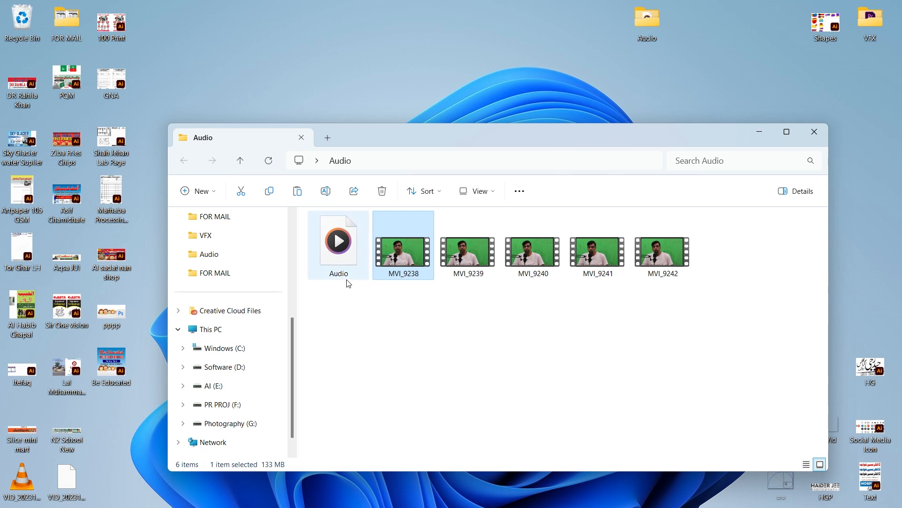
Play the Audio WAV file from the same folder to hear the recording, and close the player
mouse_move(343, 261)
mouse_move(315, 246)
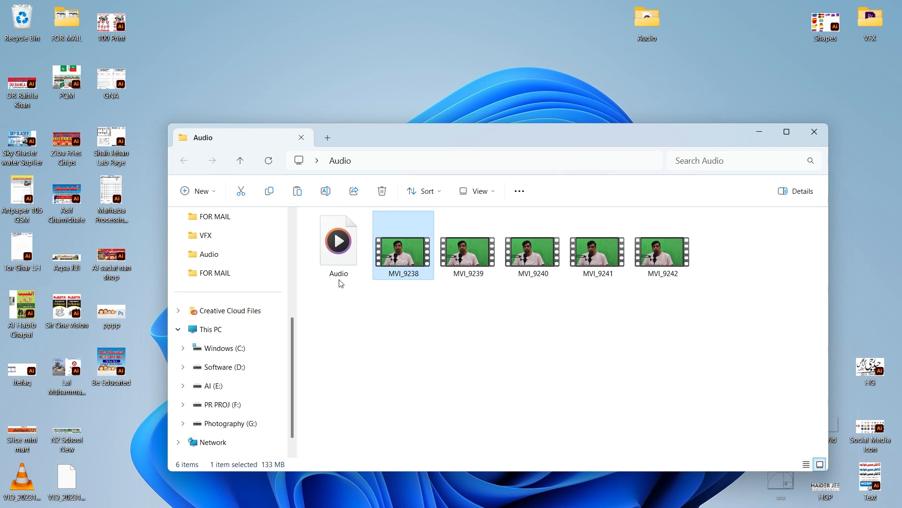
double_click(335, 238)
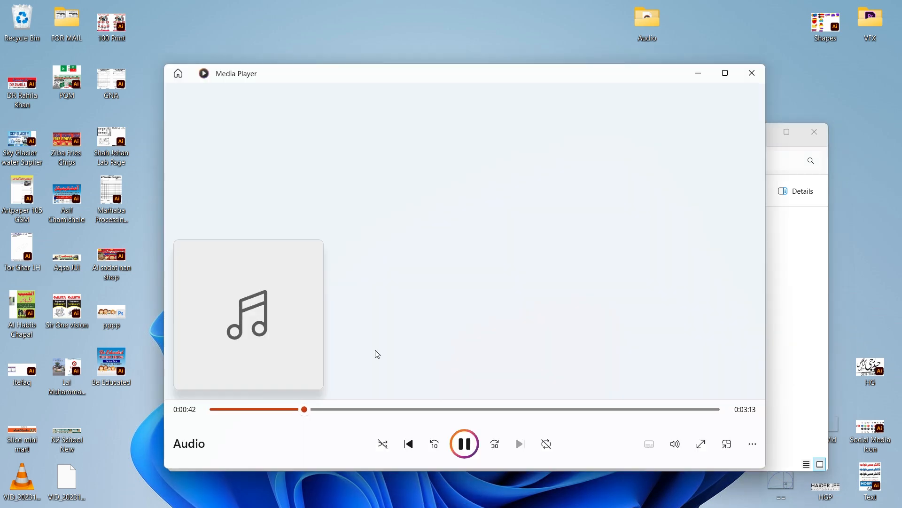
key(alt+F4)
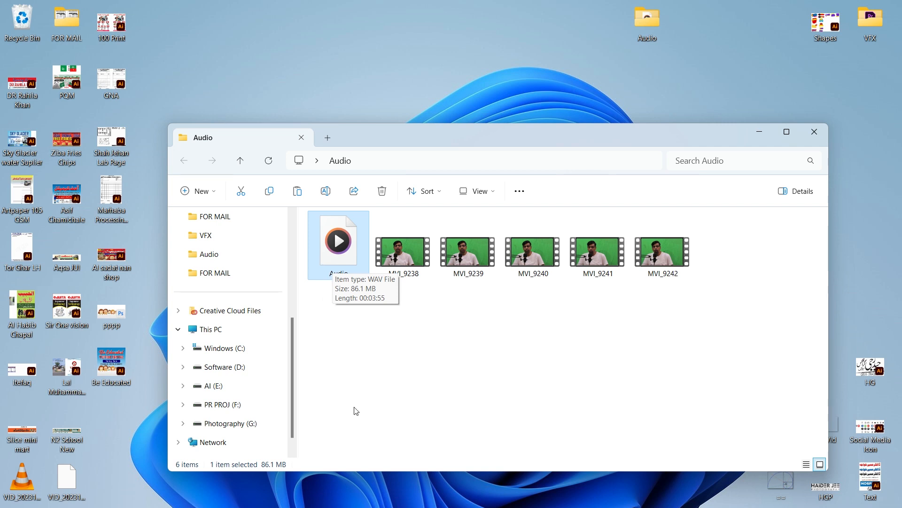
Launch Adobe Audition CC 2019 and open the Audio WAV file from the Audio folder in it
key(super)
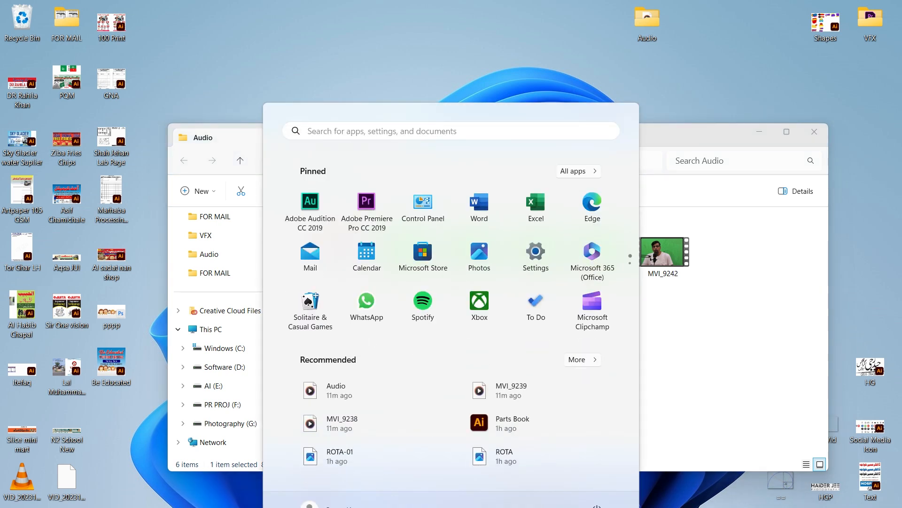
click(309, 210)
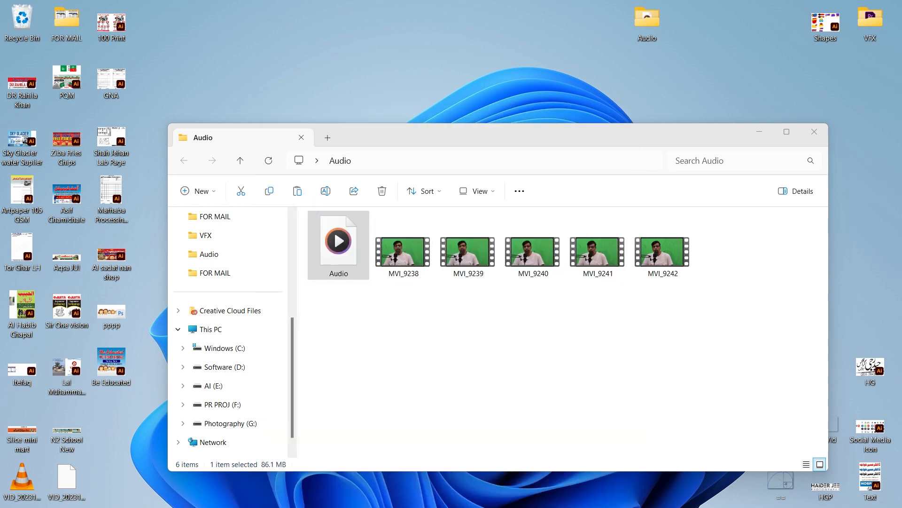
click(558, 287)
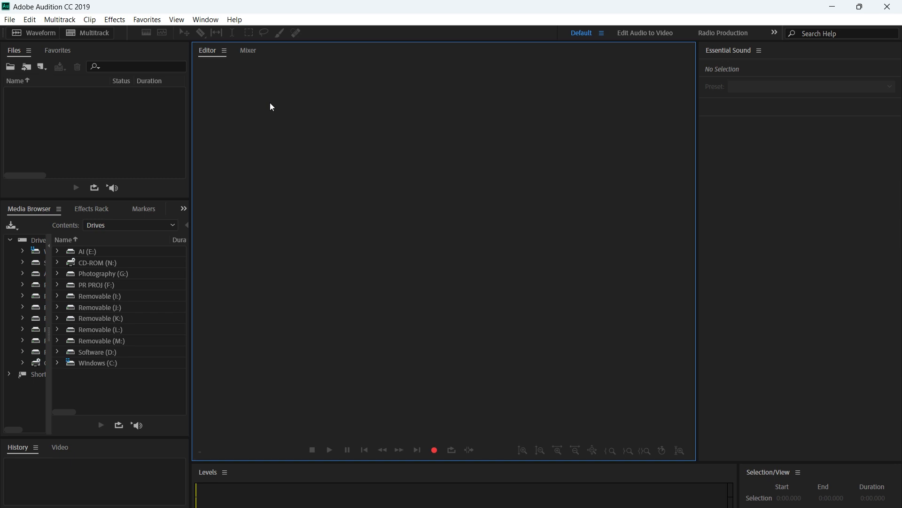
click(832, 7)
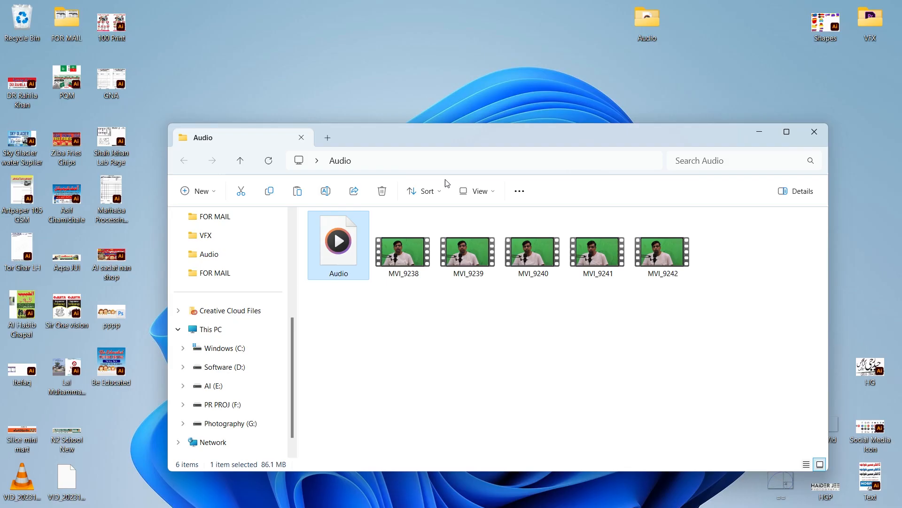
right_click(349, 237)
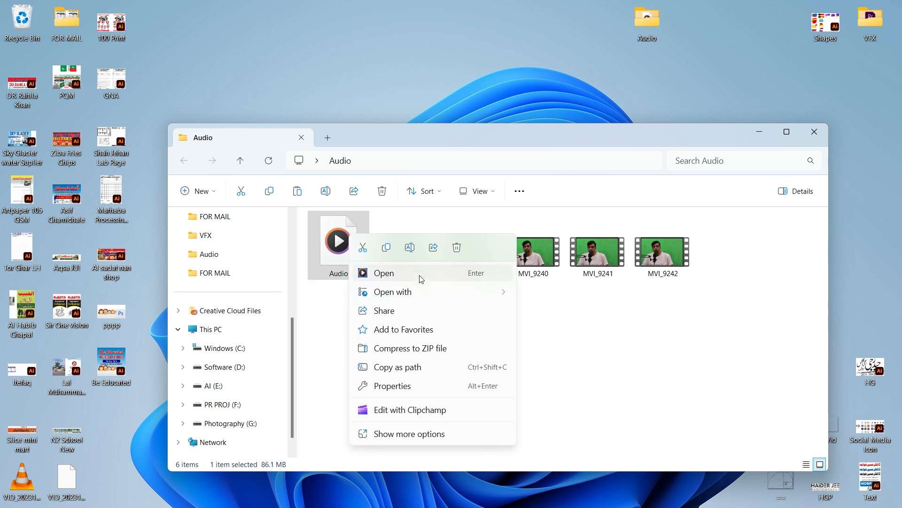
mouse_move(459, 294)
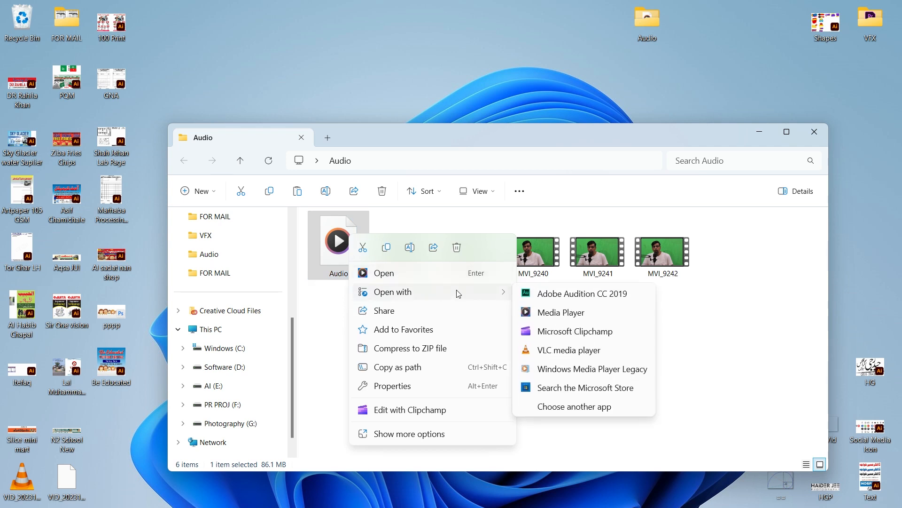
click(569, 294)
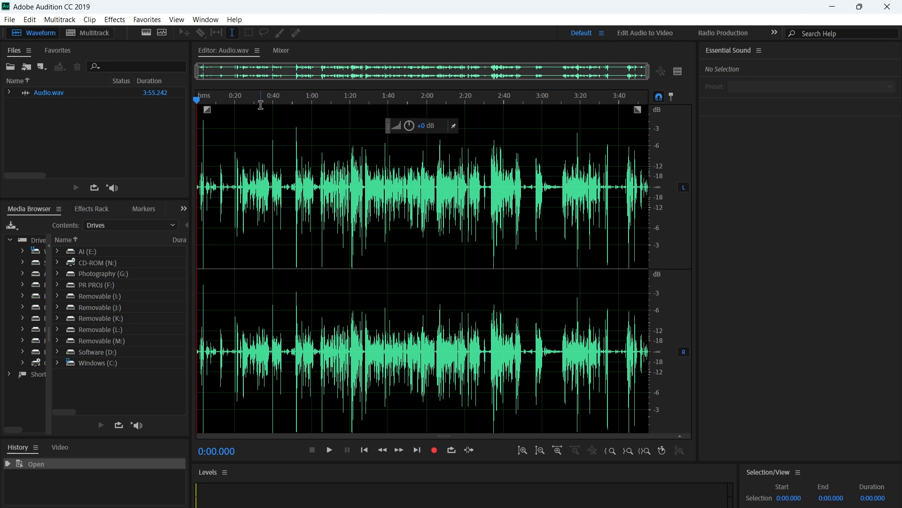
Listen to the original recording from about 1:23
drag(266, 100, 355, 116)
key(space)
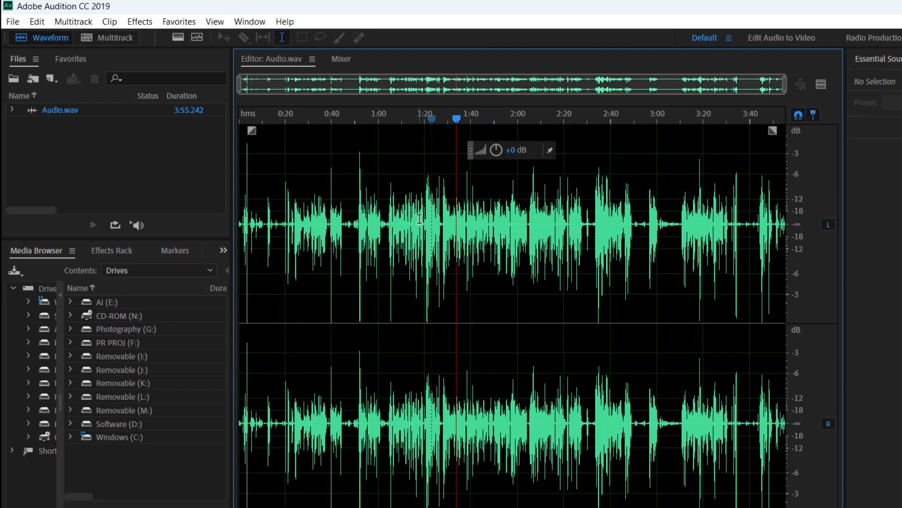
Apply the Dynamics effect to the whole recording with the (Default) preset
click(140, 24)
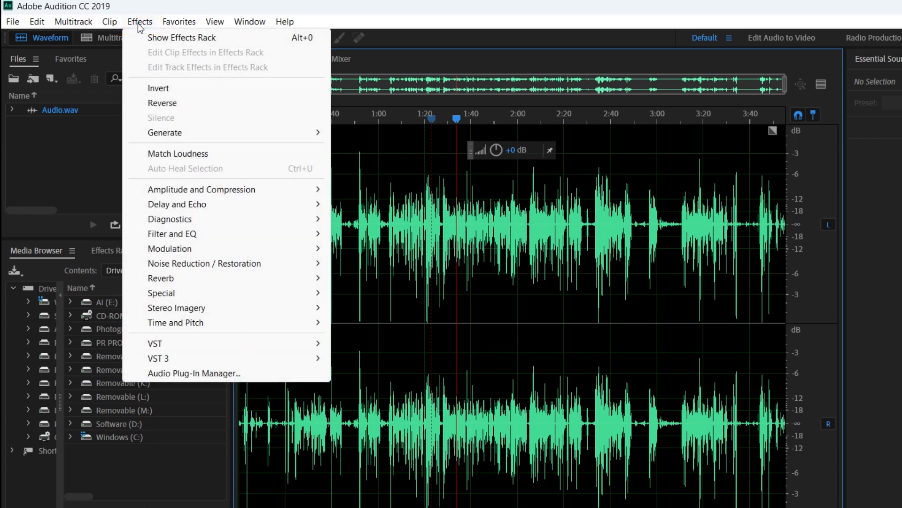
mouse_move(175, 194)
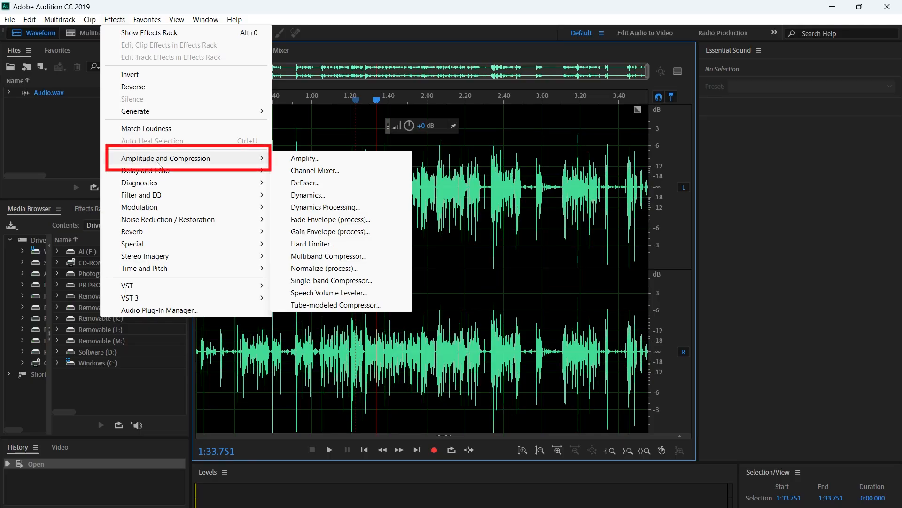
click(313, 195)
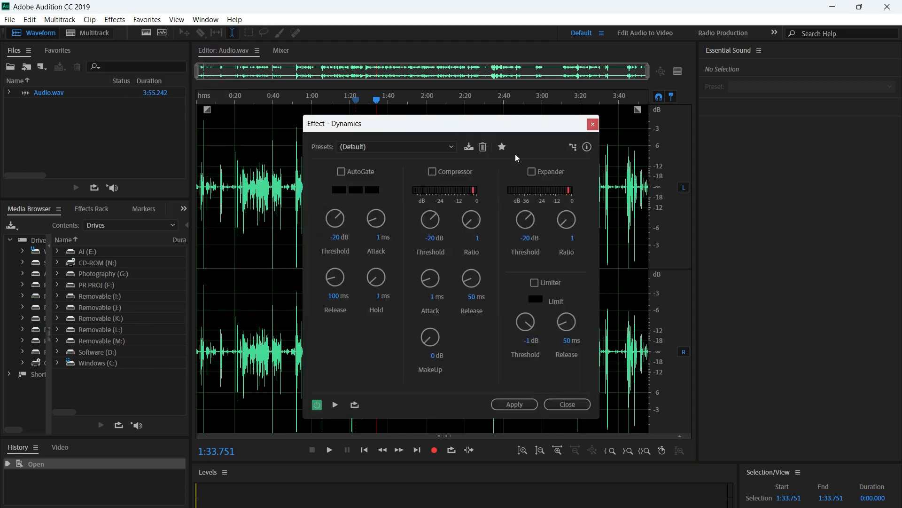
click(444, 146)
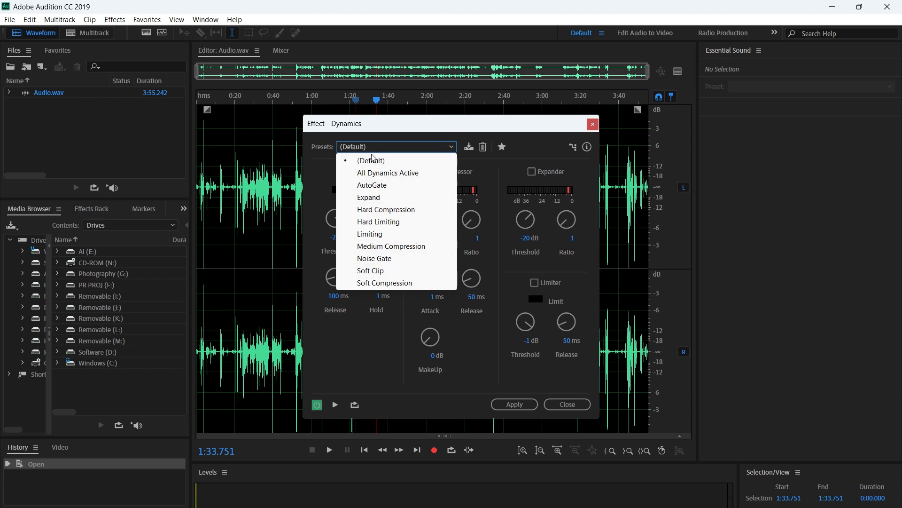
click(387, 136)
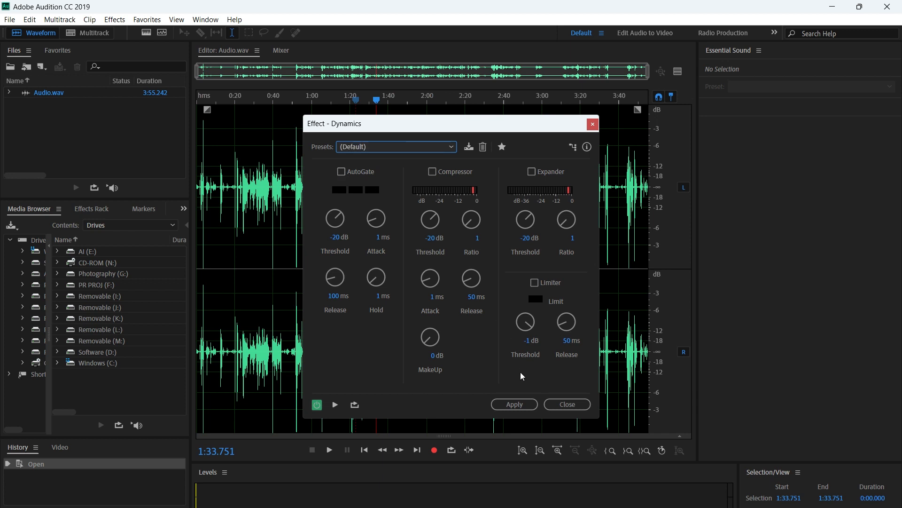
click(514, 405)
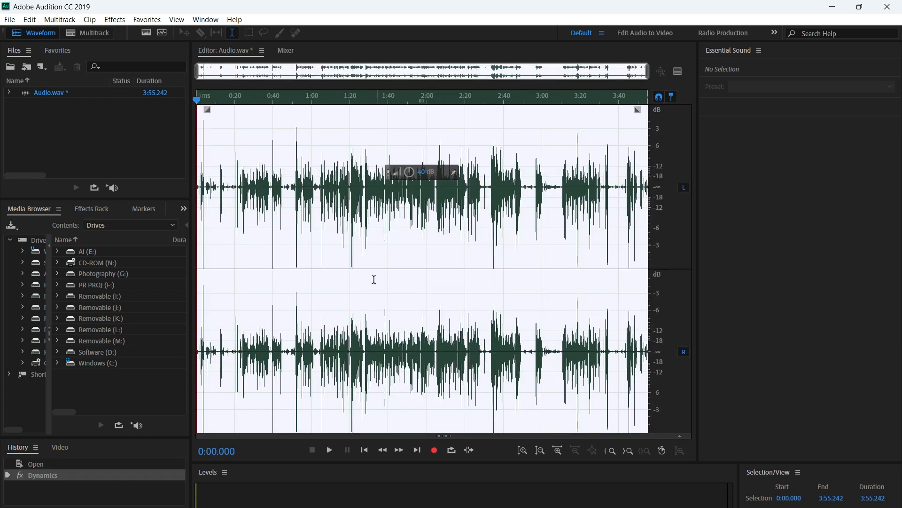
Apply the Normalize to -0.1 dB favorite to the recording and place the playhead at about 1:17
click(142, 22)
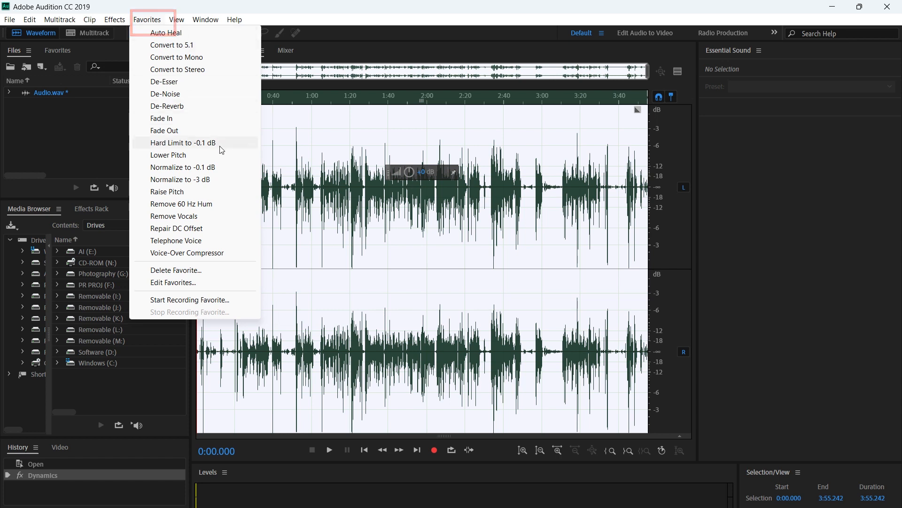
click(203, 172)
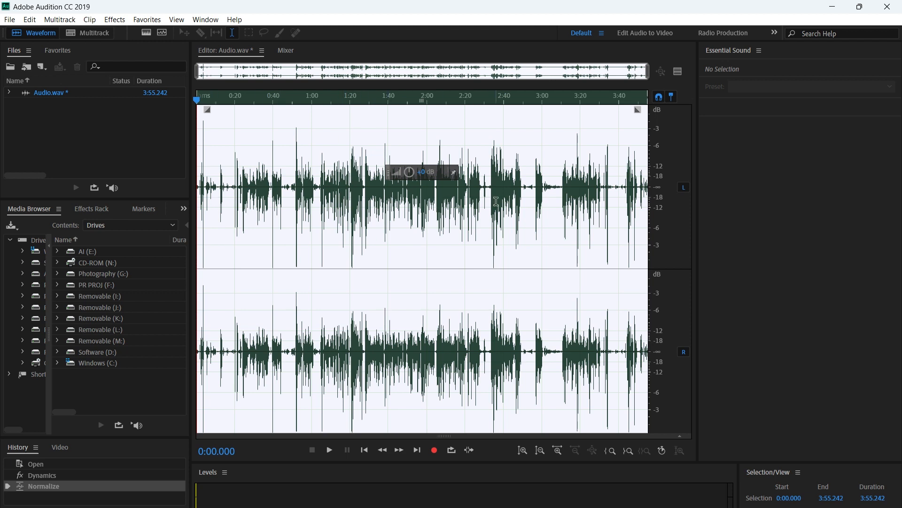
click(345, 100)
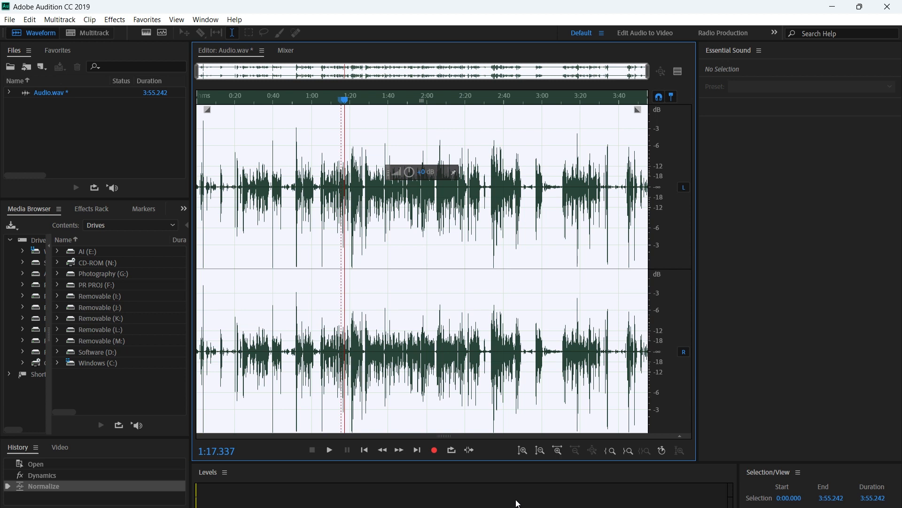
Try the Hard Limit to -0.1 dB favorite on the recording, compare it with the previous waveform, listen to a passage, and undo it
click(156, 21)
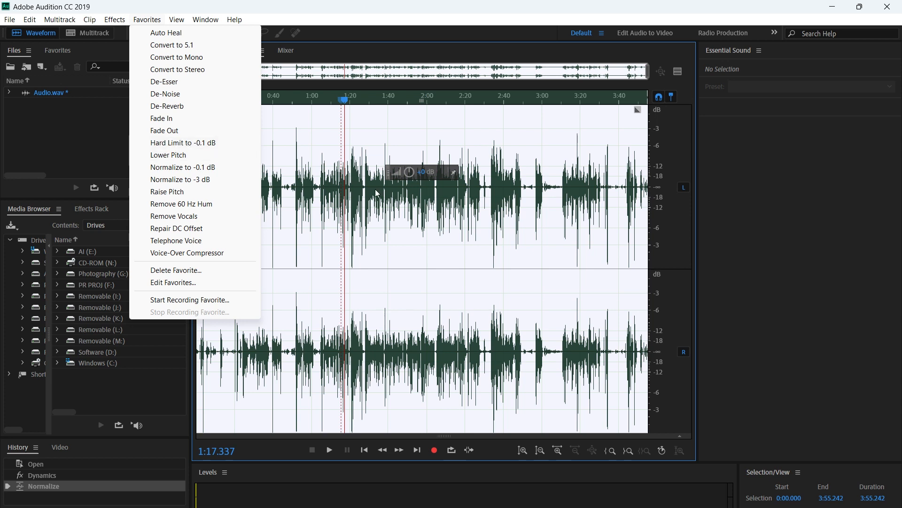
click(207, 143)
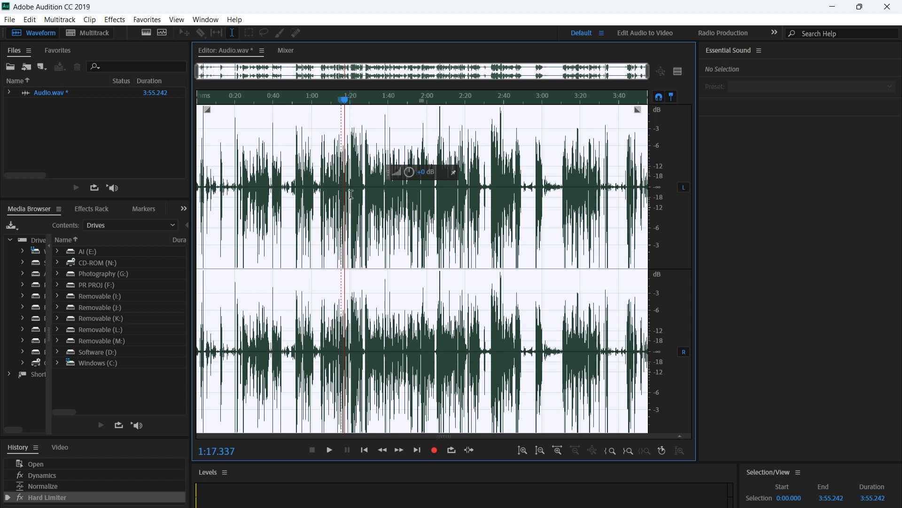
key(ctrl+z)
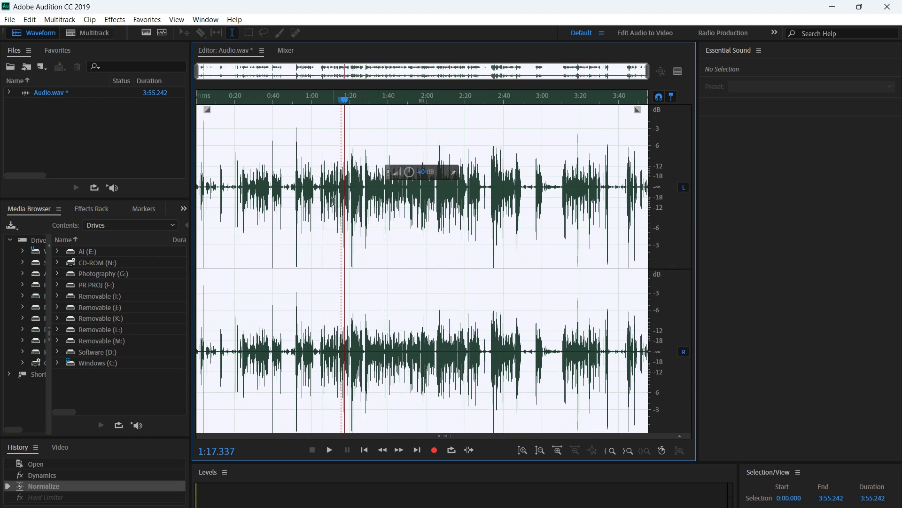
key(ctrl+shift+z)
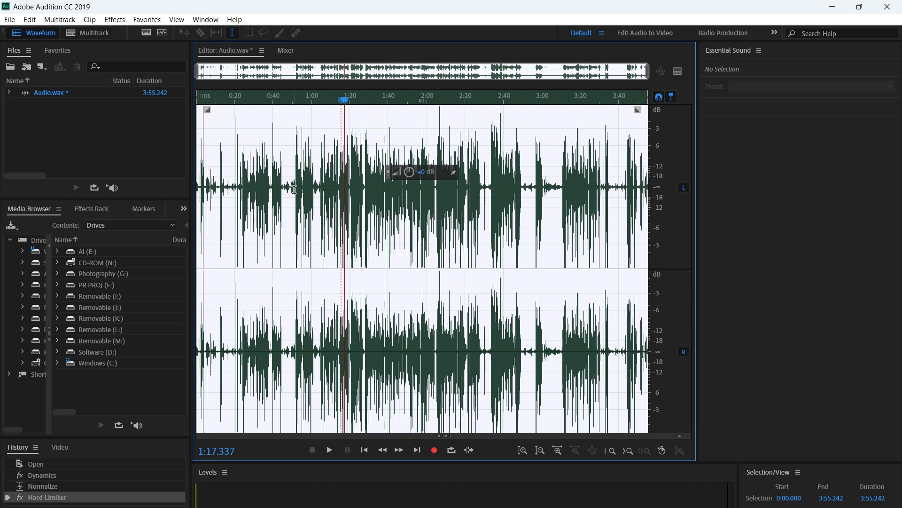
key(space)
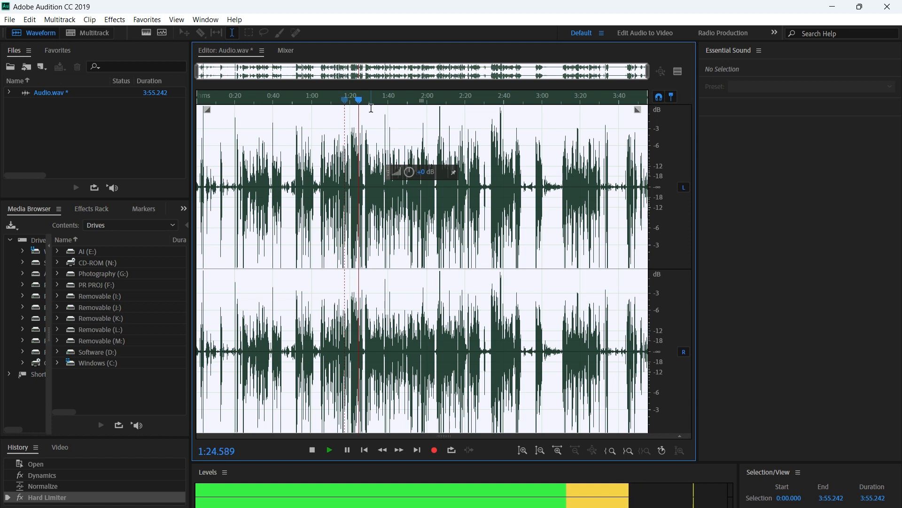
key(space)
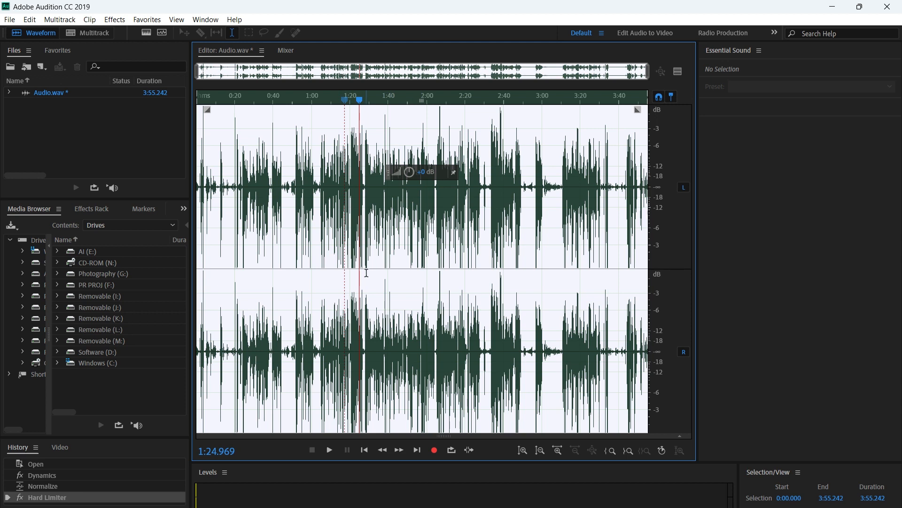
key(ctrl+z)
Apply the Parametric Equalizer with the Vocal Enhancer preset to the recording and listen to a passage from about 1:33
click(147, 19)
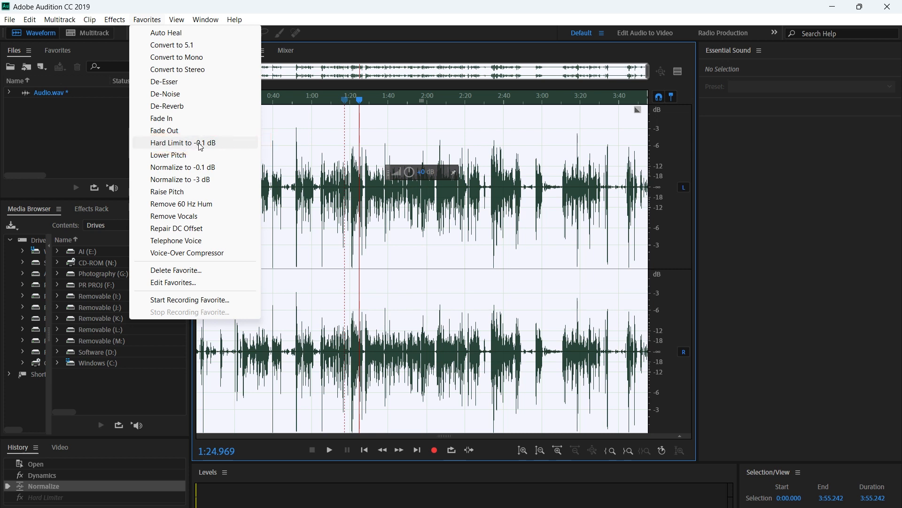
click(114, 20)
click(115, 20)
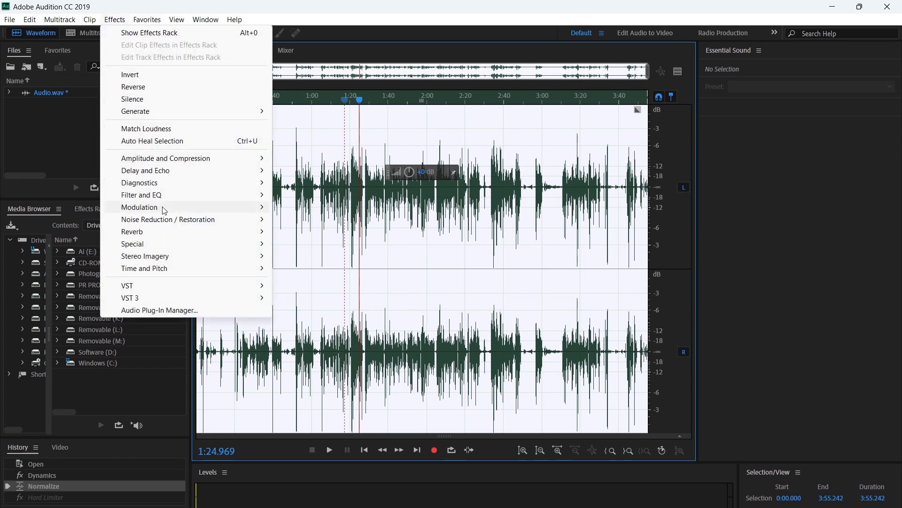
mouse_move(182, 196)
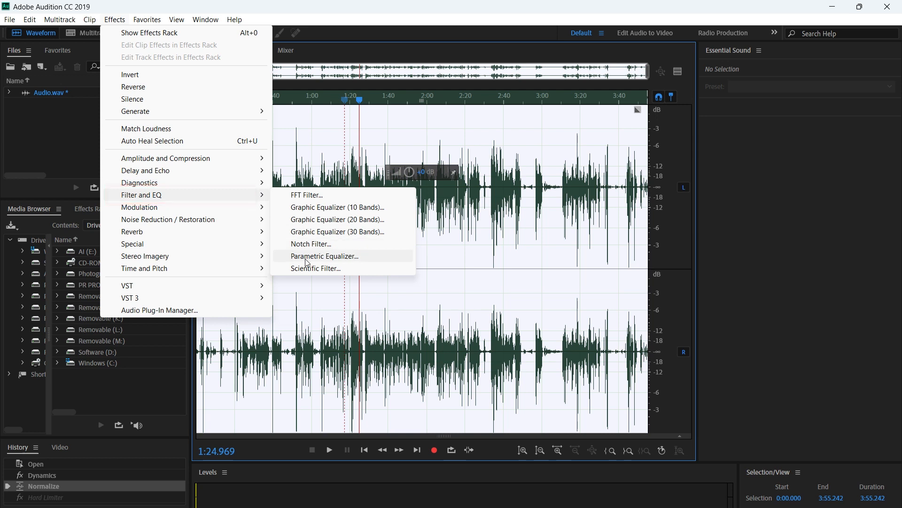
click(345, 261)
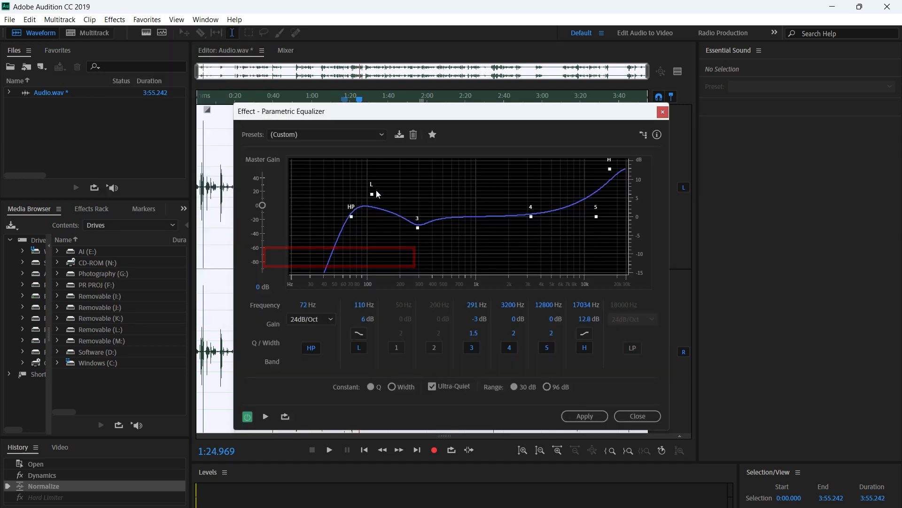
click(362, 134)
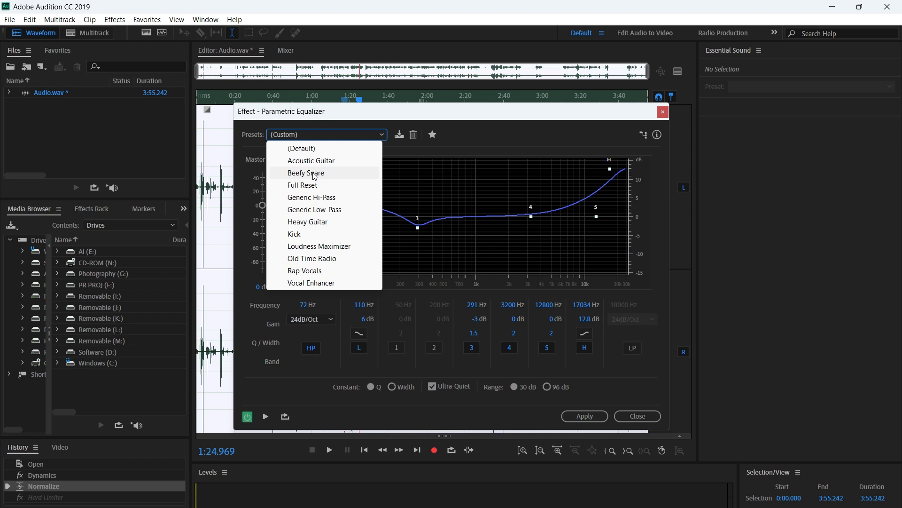
click(311, 282)
click(377, 135)
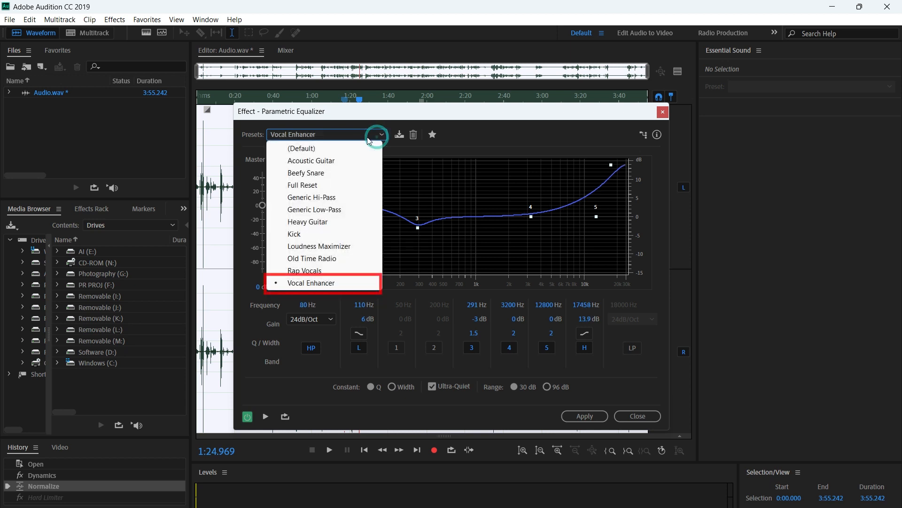
click(301, 284)
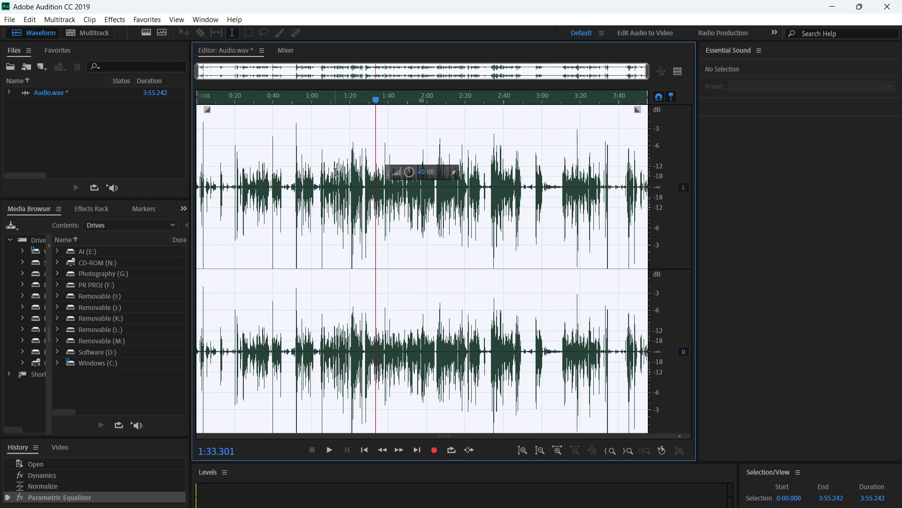
key(space)
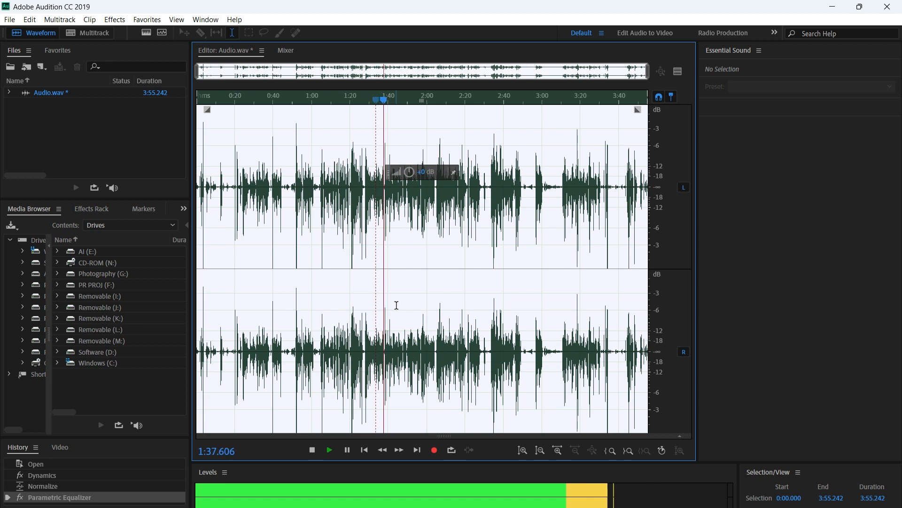
key(space)
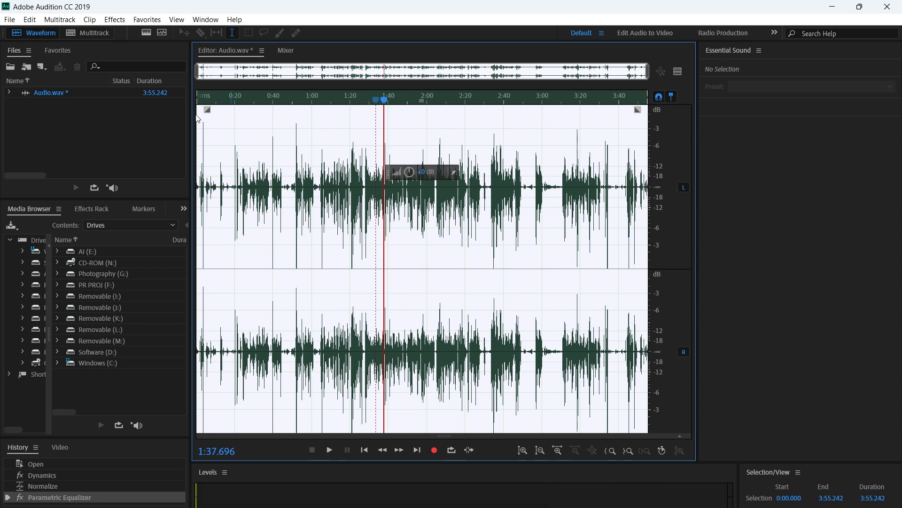
Apply the Vocal Enhancer effect in Male mode to the recording and listen to a passage from about 1:37
click(143, 21)
mouse_move(115, 20)
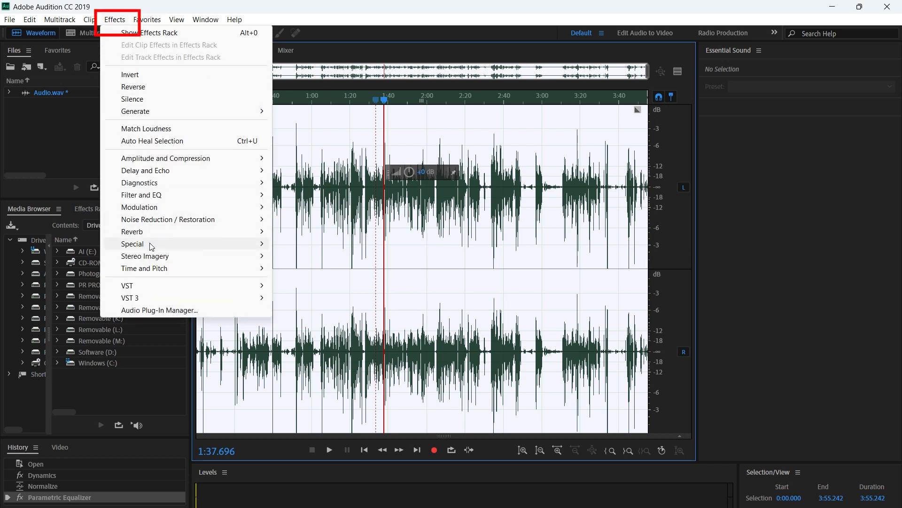
mouse_move(131, 245)
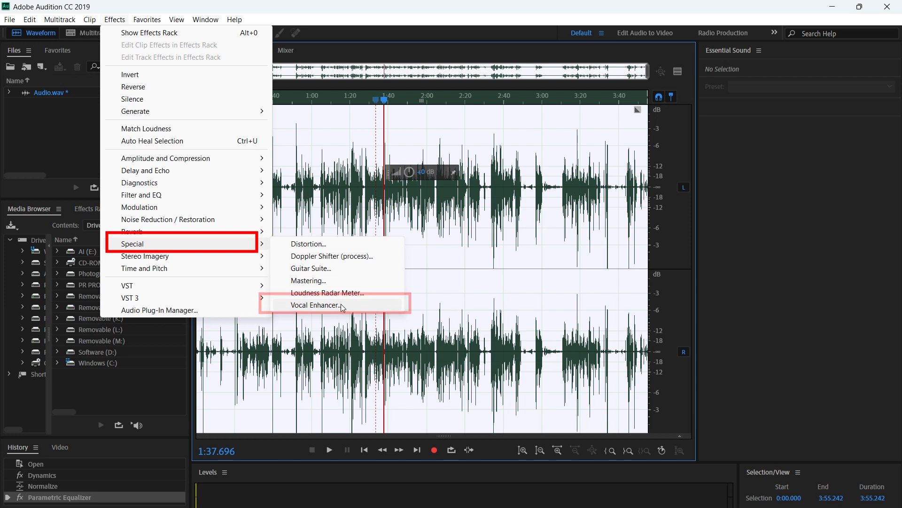
click(327, 305)
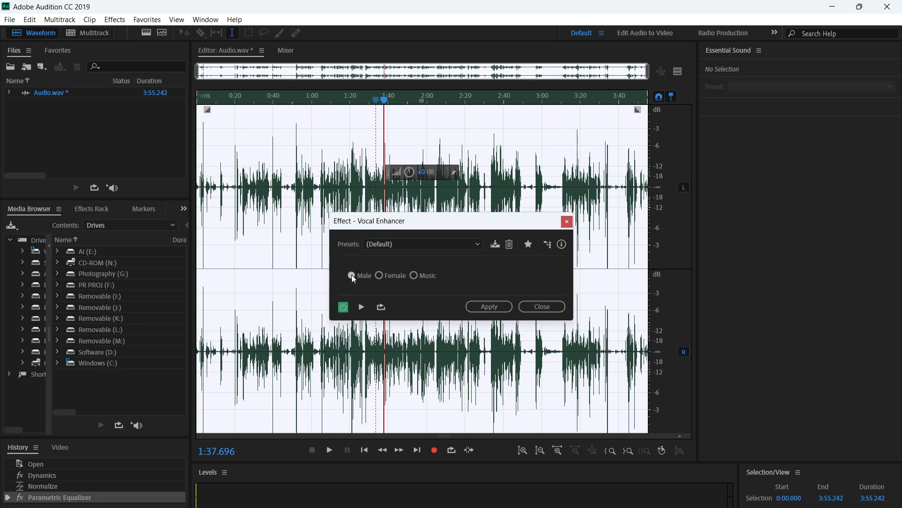
click(474, 306)
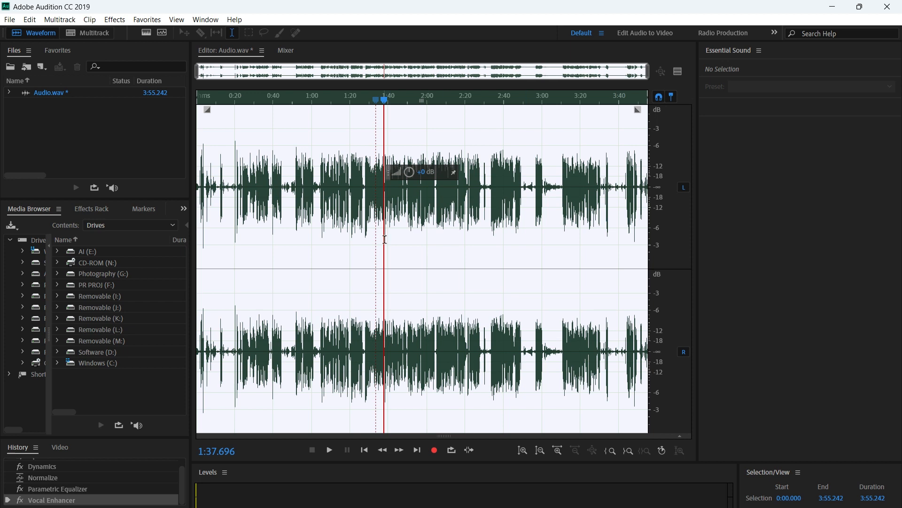
key(space)
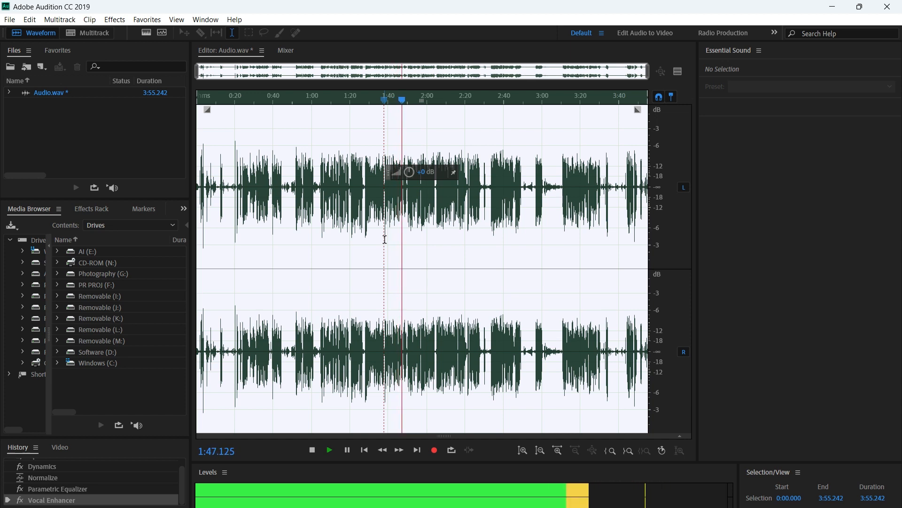
key(space)
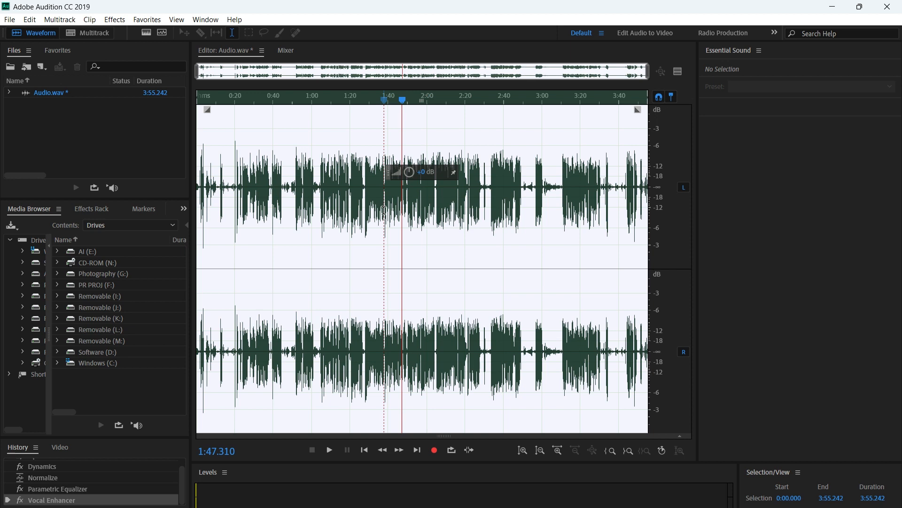
Open the Mastering effect, choose the Make Room For Vocals preset and preview it from about 1:38
drag(403, 101, 387, 101)
click(114, 19)
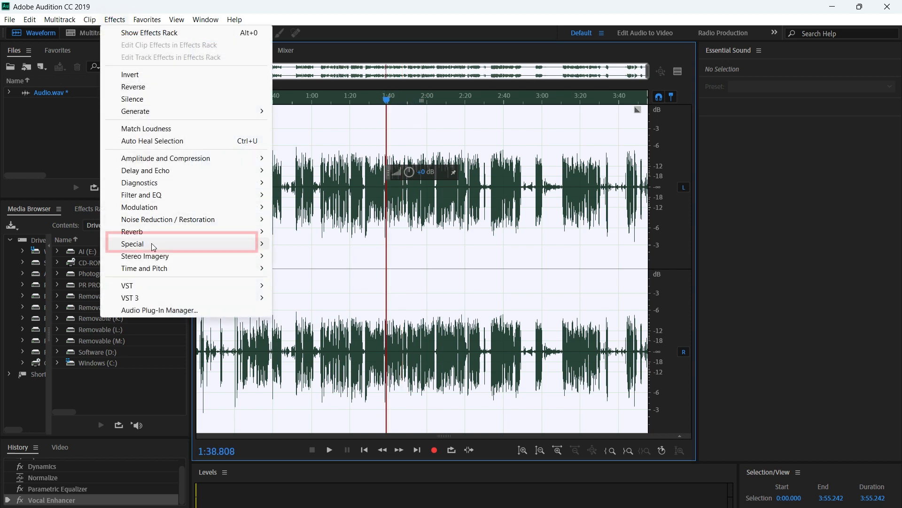
mouse_move(151, 243)
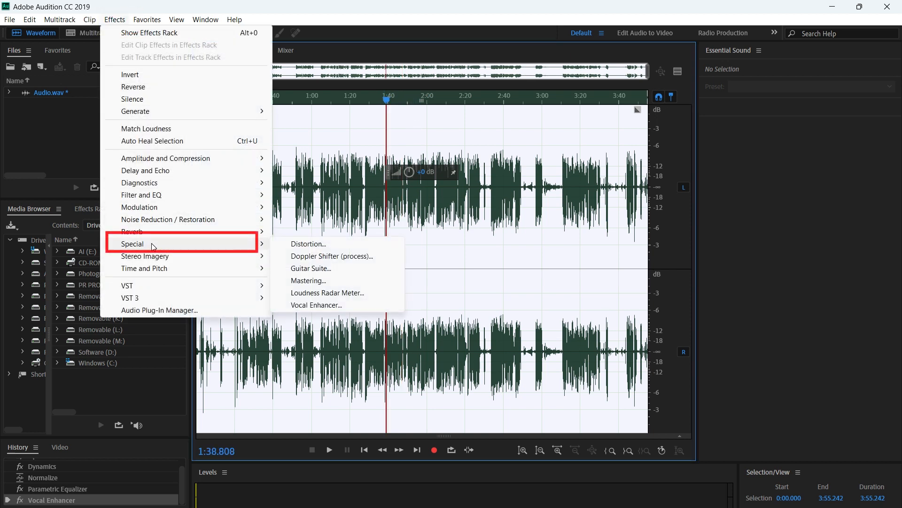
click(309, 280)
drag(447, 147, 699, 142)
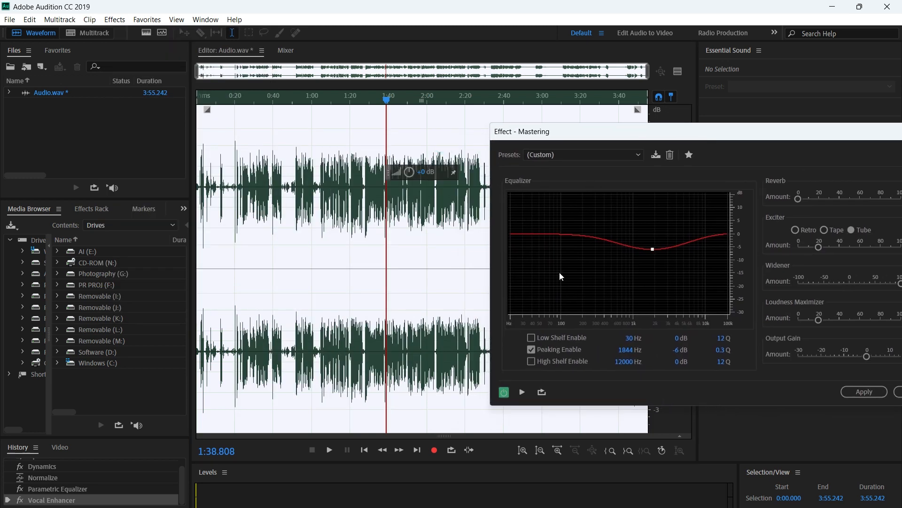
click(641, 154)
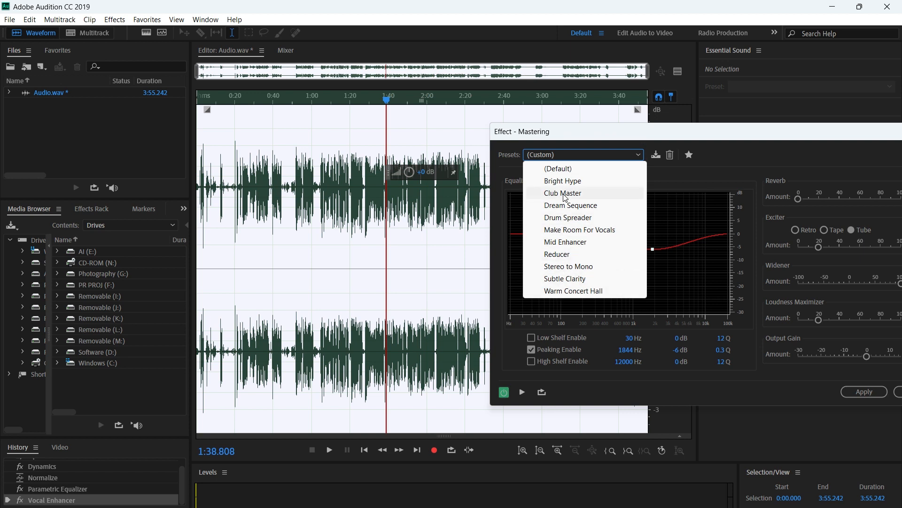
click(568, 230)
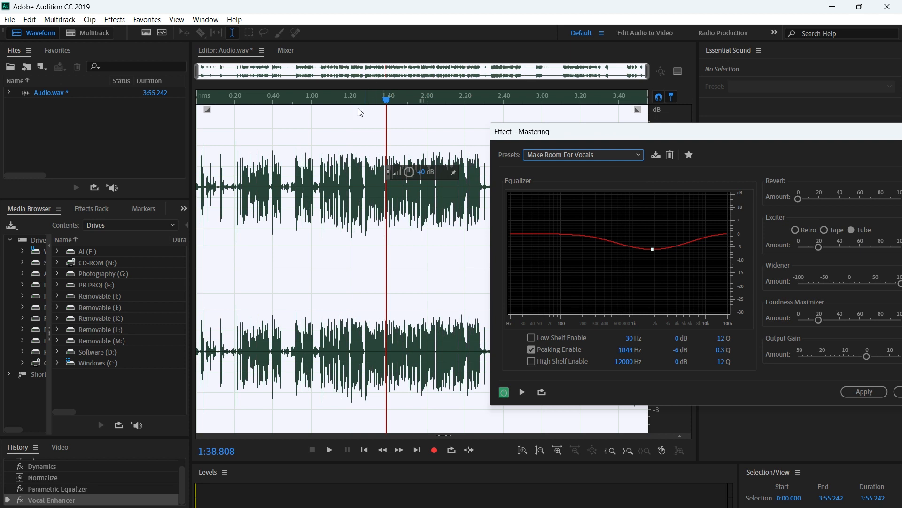
key(space)
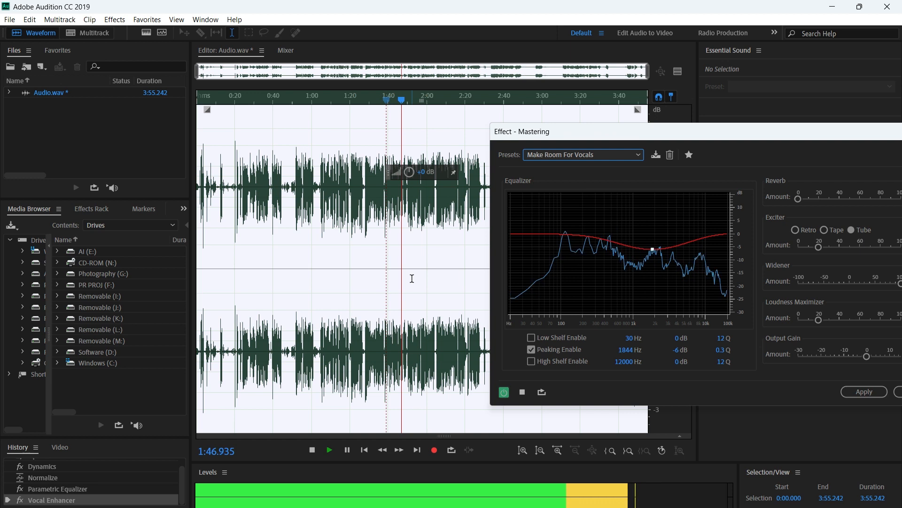
key(space)
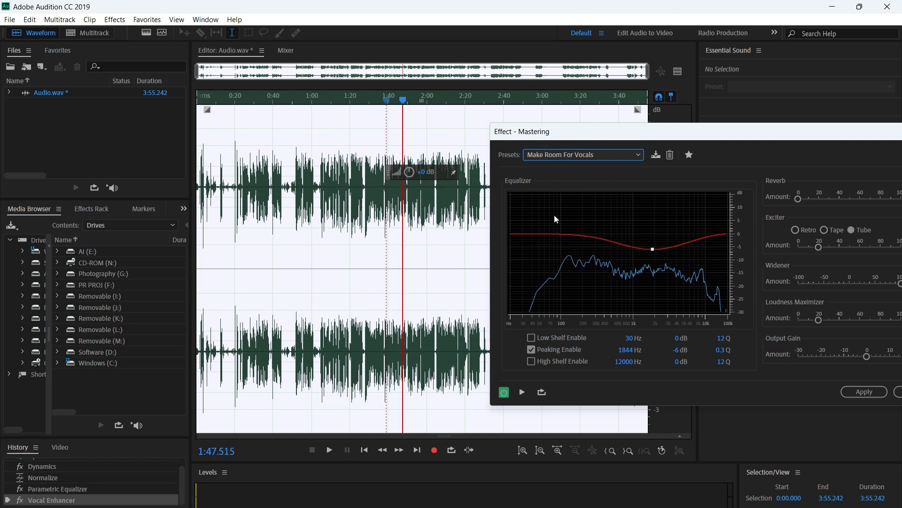
Try the Subtle Clarity preset of the Mastering effect and preview it from about 1:39
key(space)
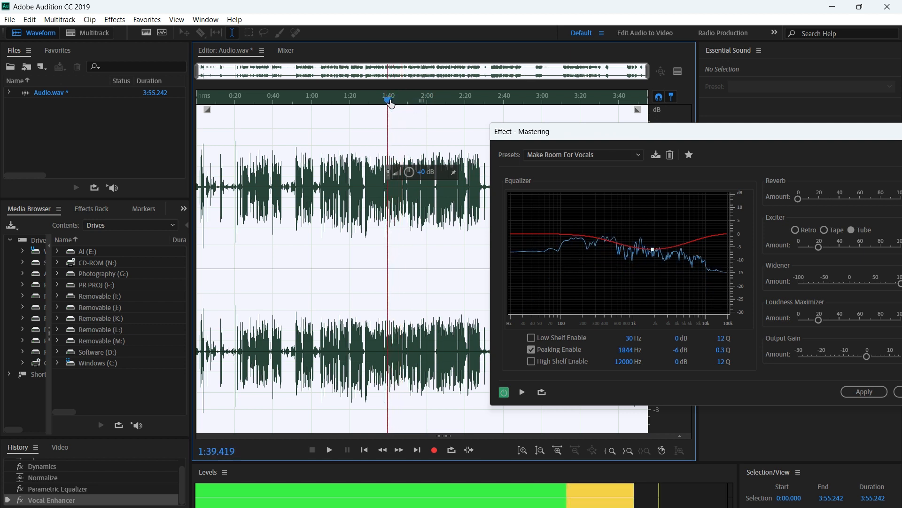
click(637, 155)
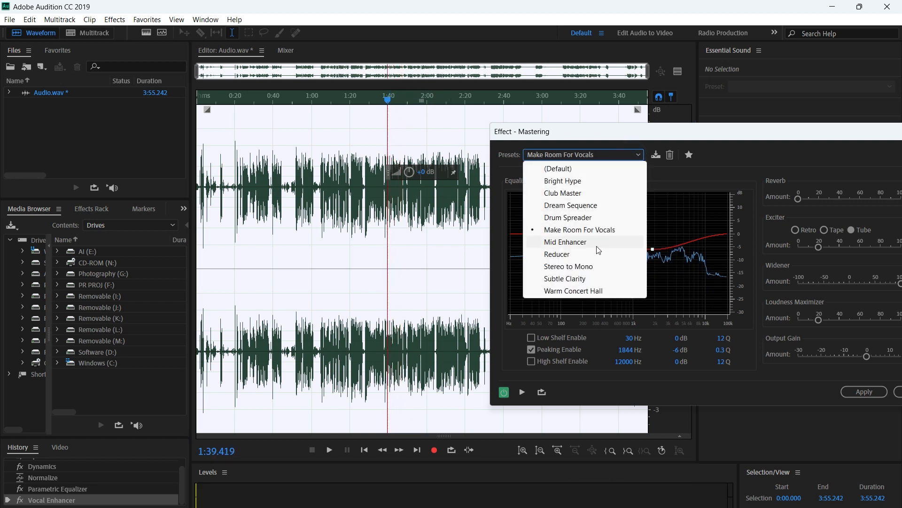
click(559, 281)
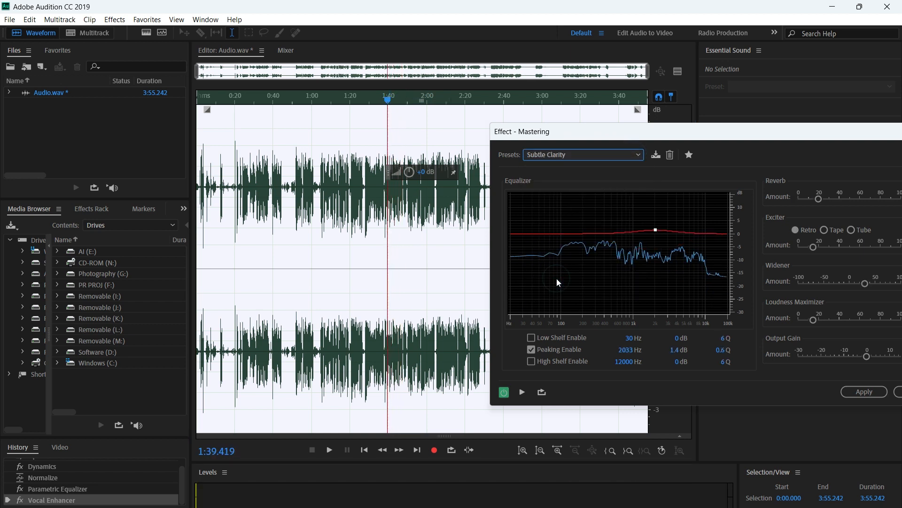
key(space)
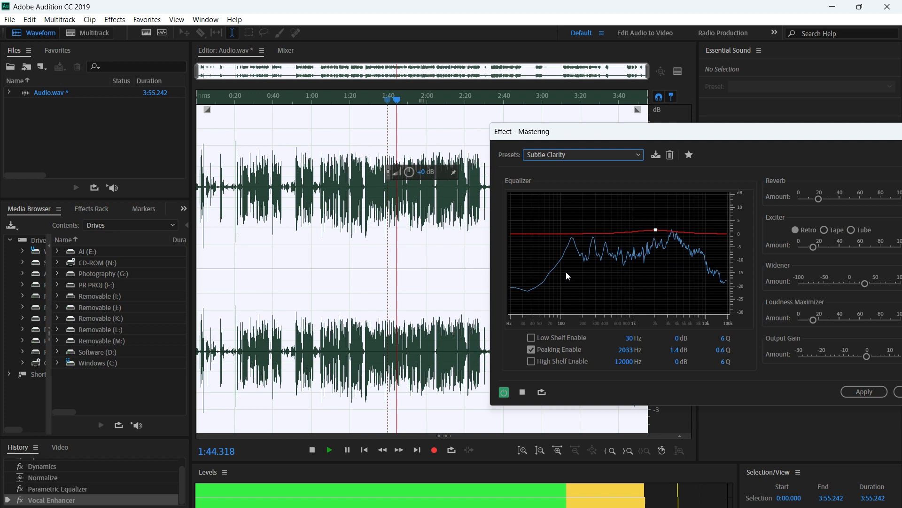
key(space)
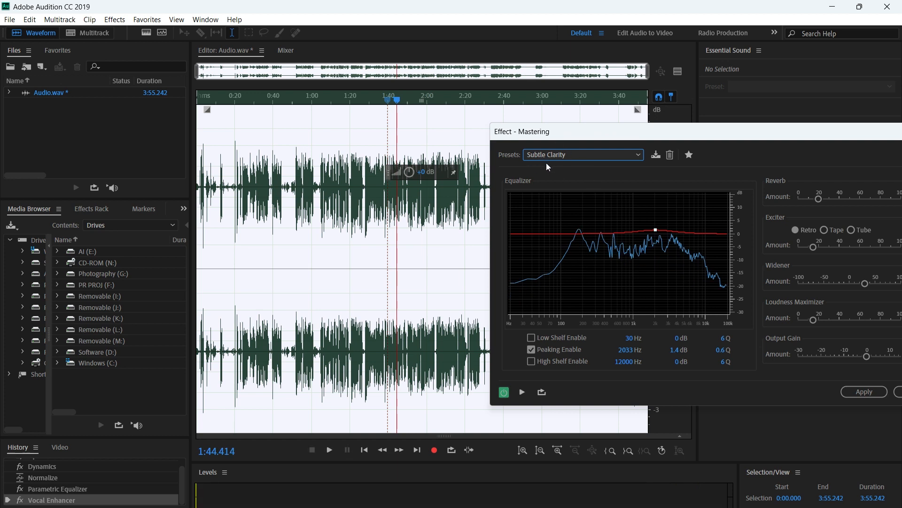
Switch the Mastering effect back to the Make Room For Vocals preset and apply it to the recording
click(637, 159)
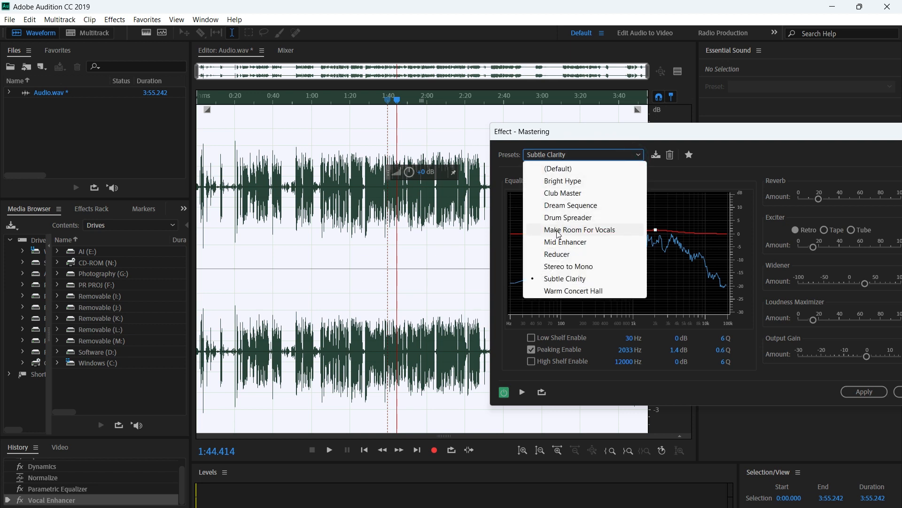
click(596, 230)
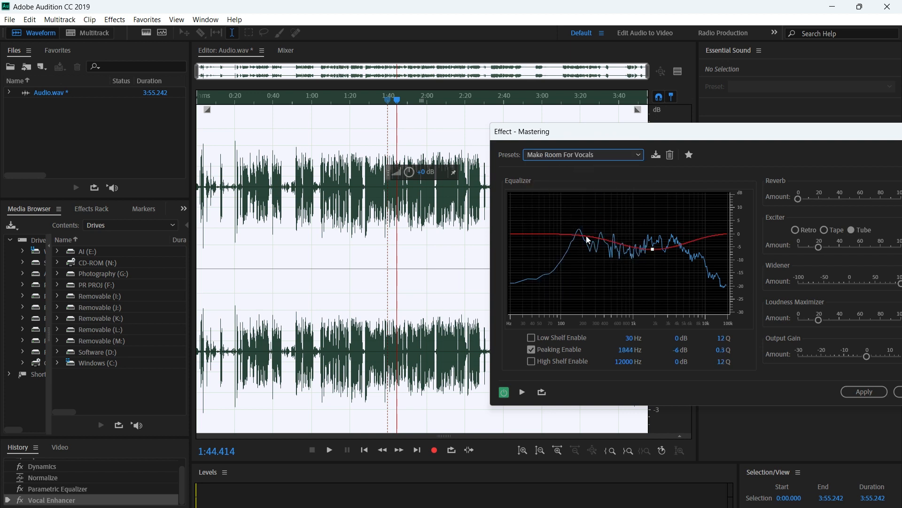
drag(789, 133, 574, 160)
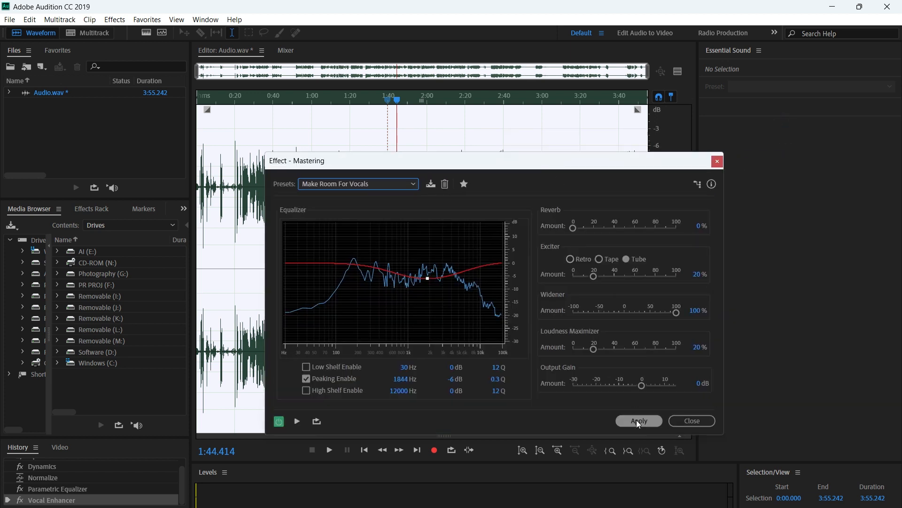
click(632, 416)
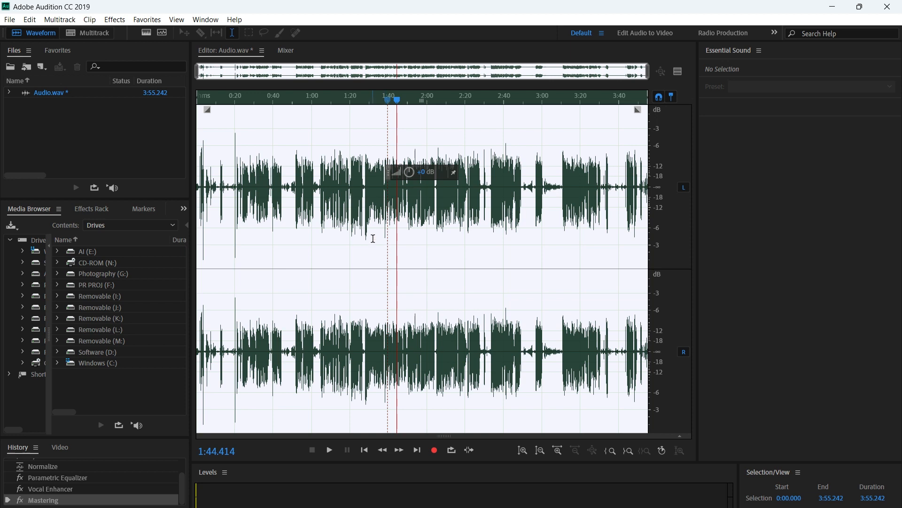
Review the available Noise Reduction / Restoration effects, clear the waveform selection and place the playhead at about 1:54
scroll(373, 238, up, 3)
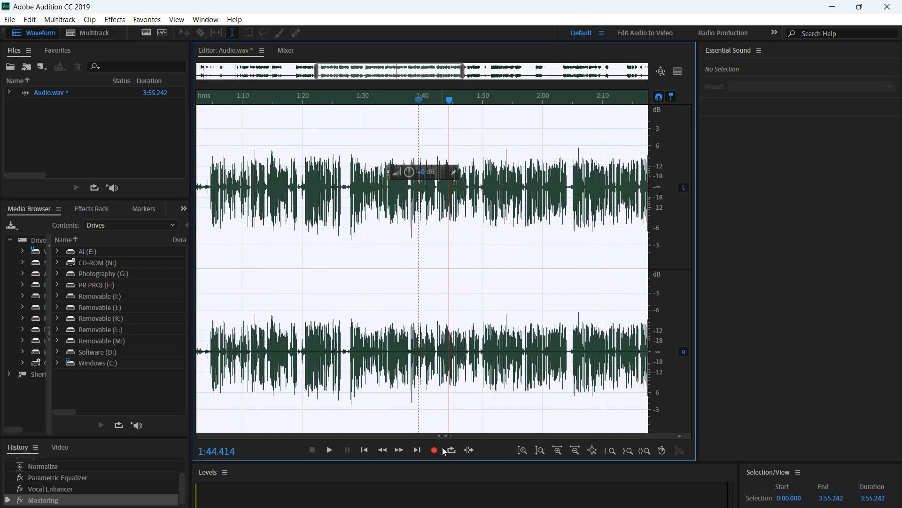
click(112, 20)
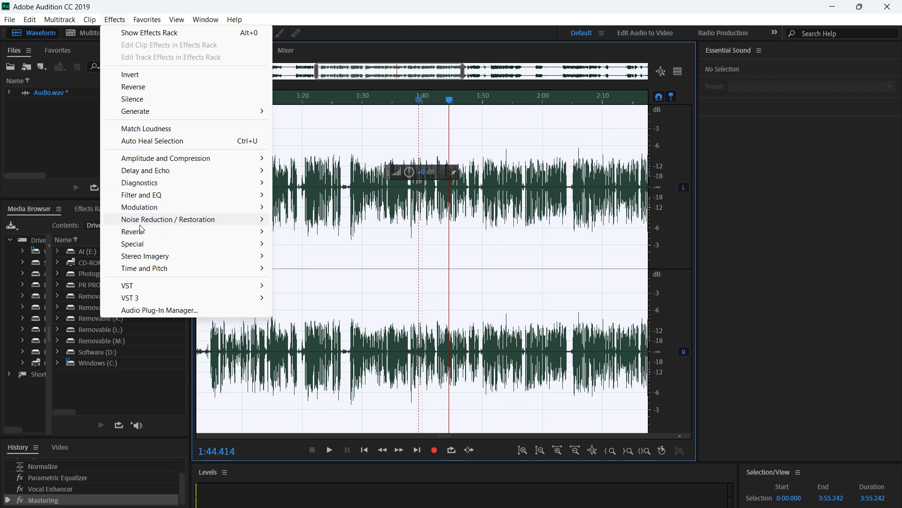
mouse_move(137, 225)
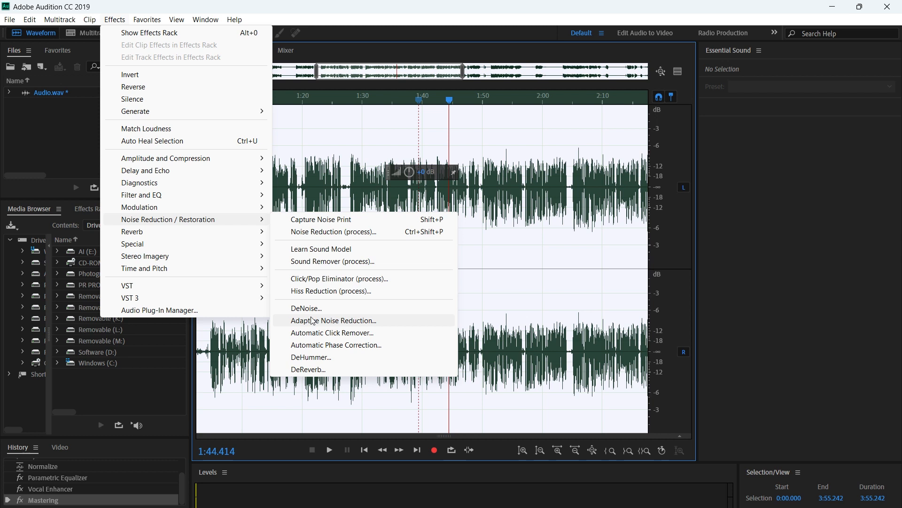
click(511, 271)
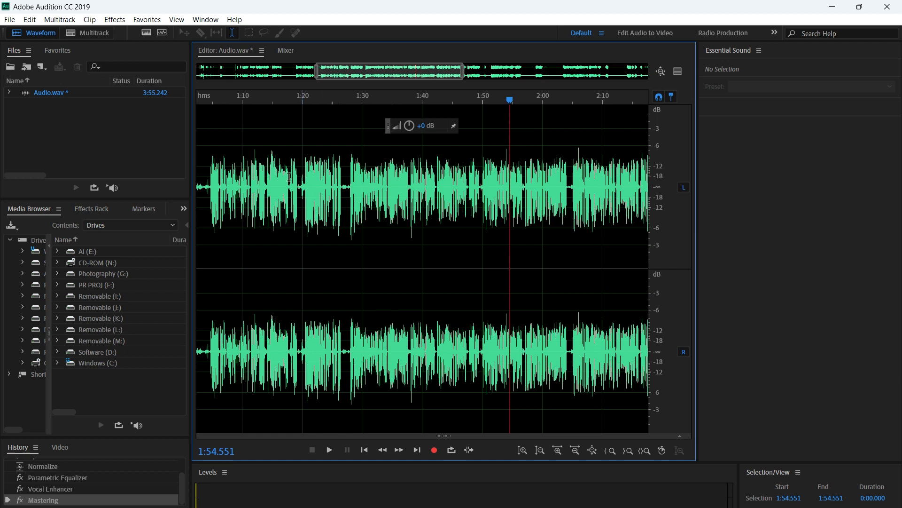
Save the processed recording as Audion Class in Wave PCM format in the desktop Audio folder
key(ctrl+shift+s)
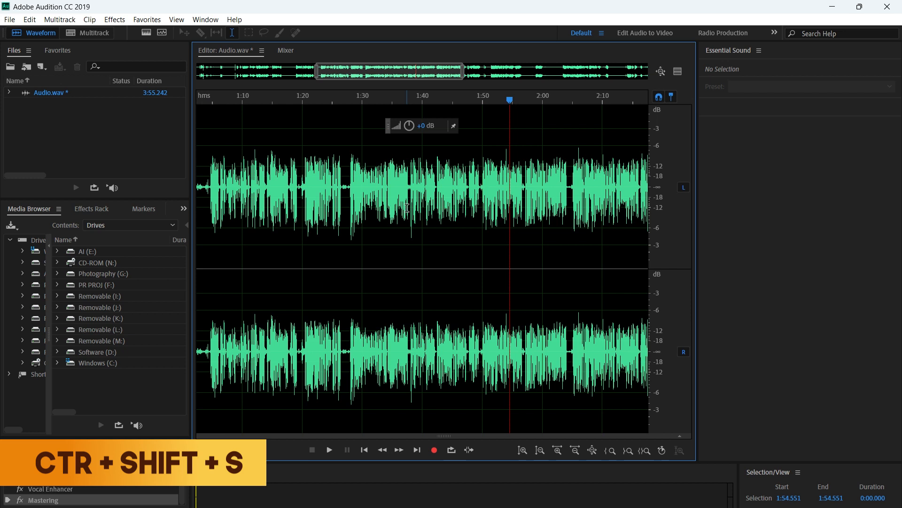
key(ctrl+shift+s)
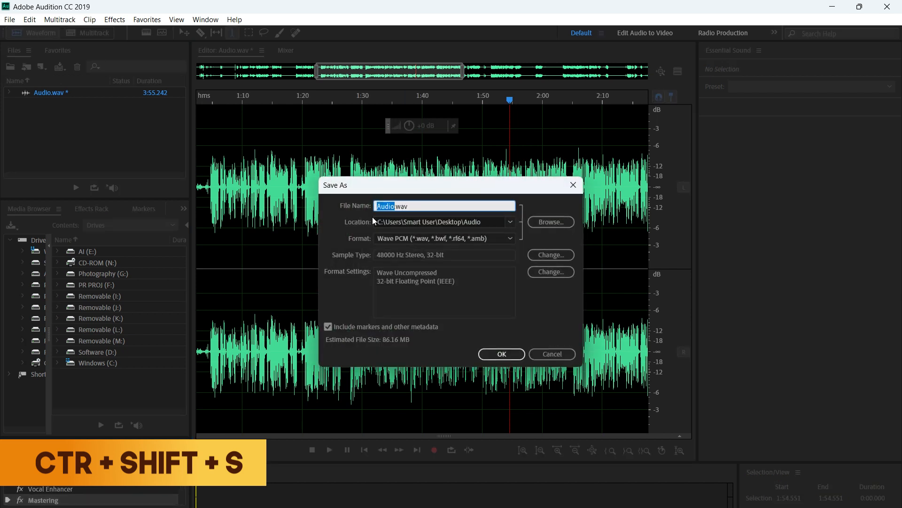
click(546, 225)
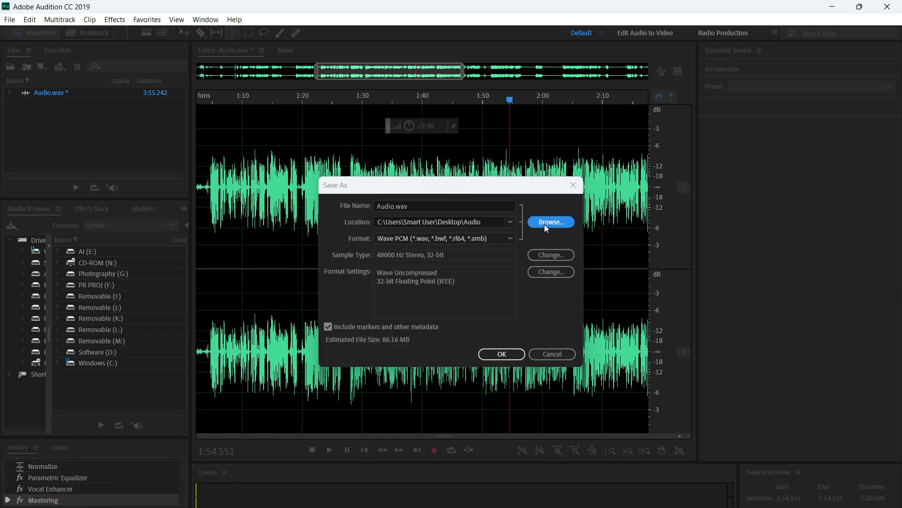
key(End)
text(n )
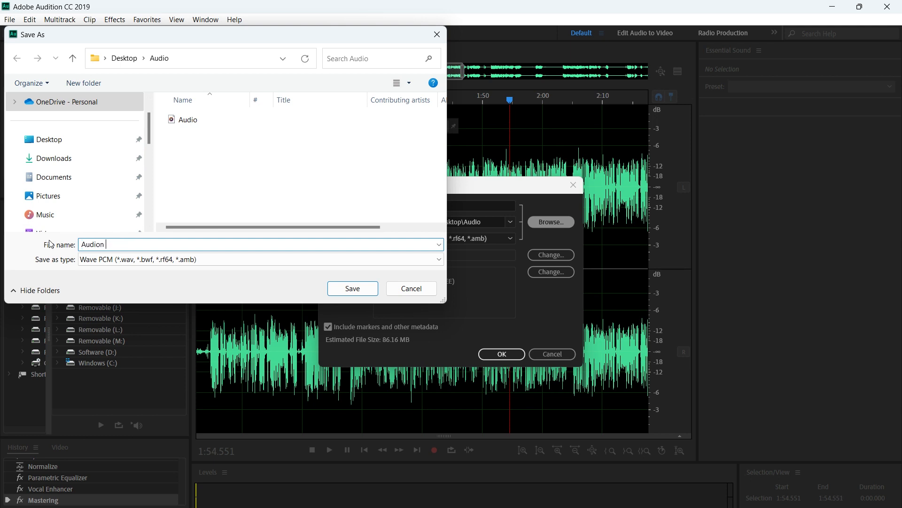
text(Class)
click(264, 262)
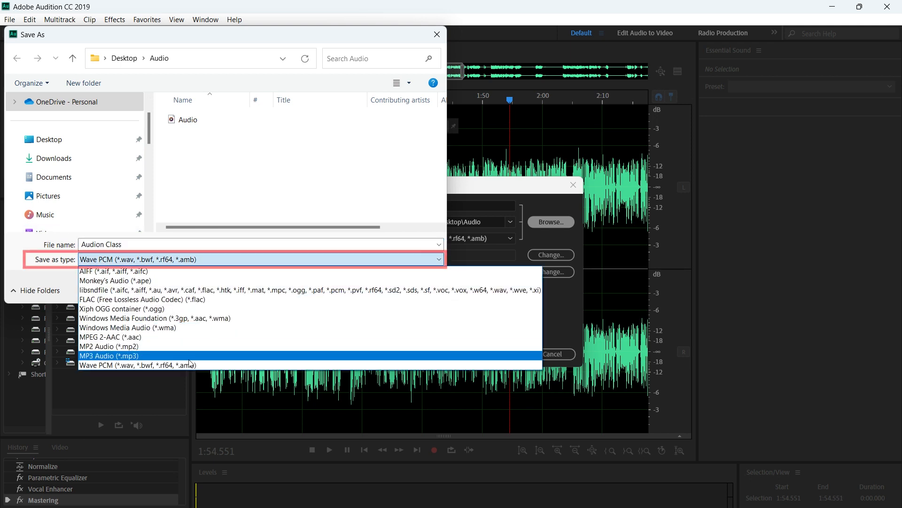
click(187, 366)
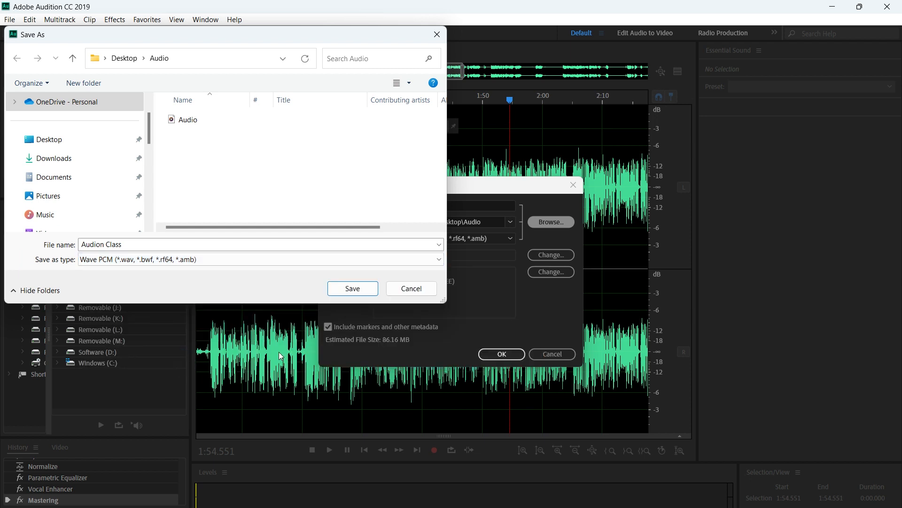
click(362, 294)
click(491, 353)
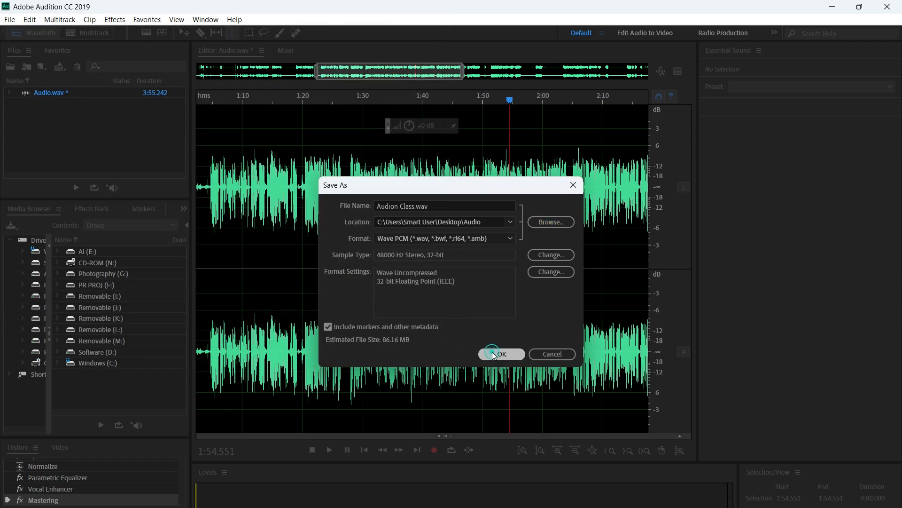
Switch to the Audio folder in File Explorer, compare the two recordings and delete the original Audio recording with its PKF file
click(833, 6)
click(460, 359)
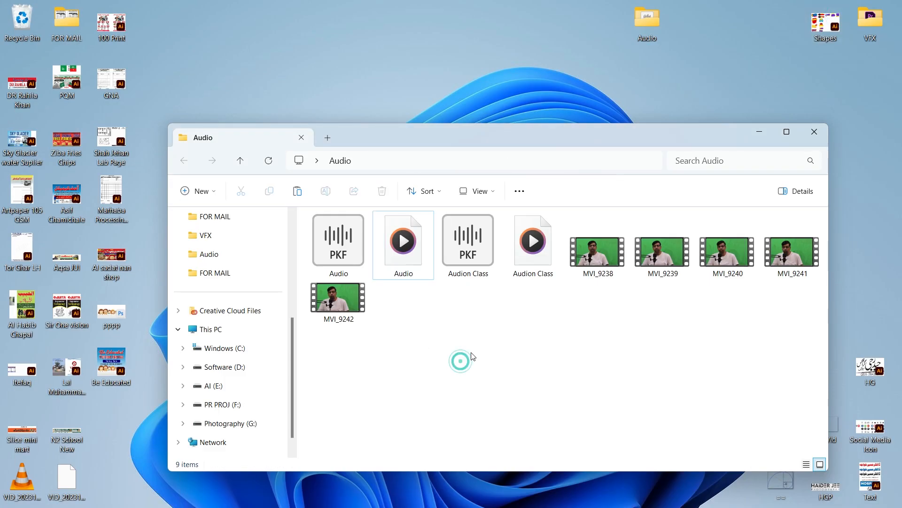
click(534, 225)
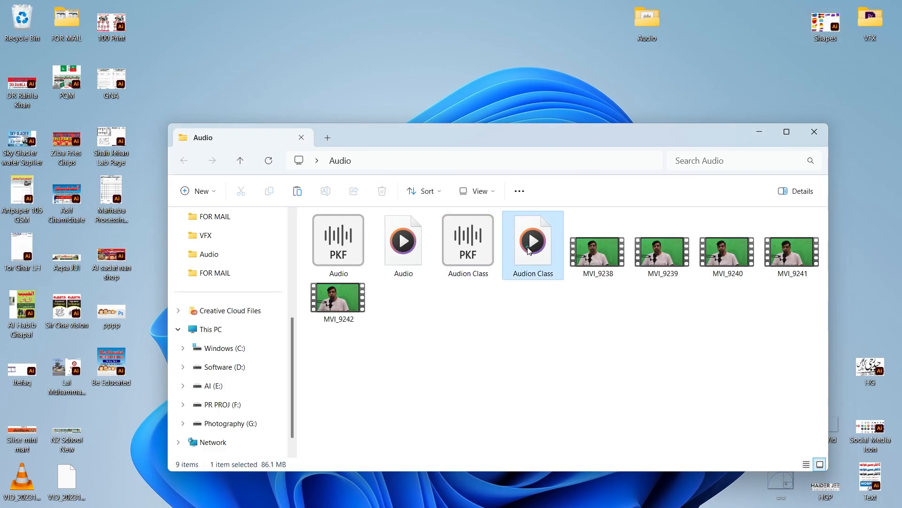
click(398, 249)
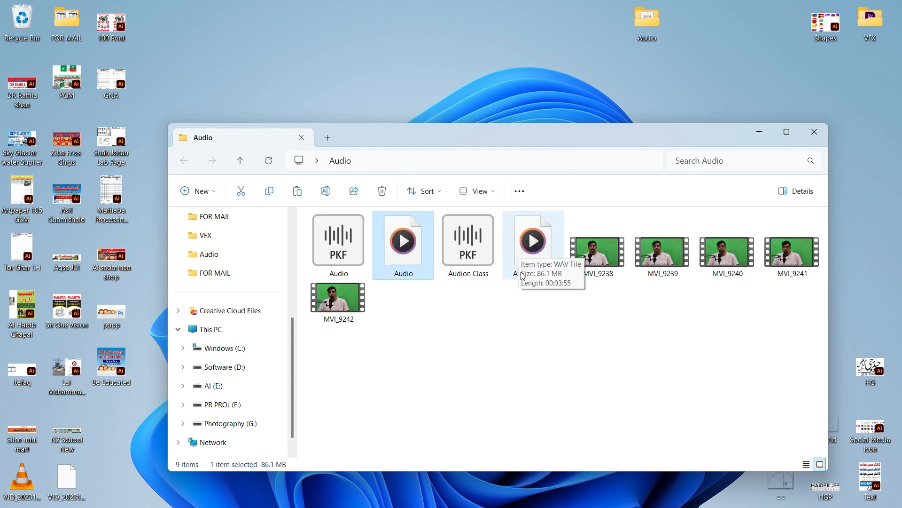
click(539, 253)
click(403, 247)
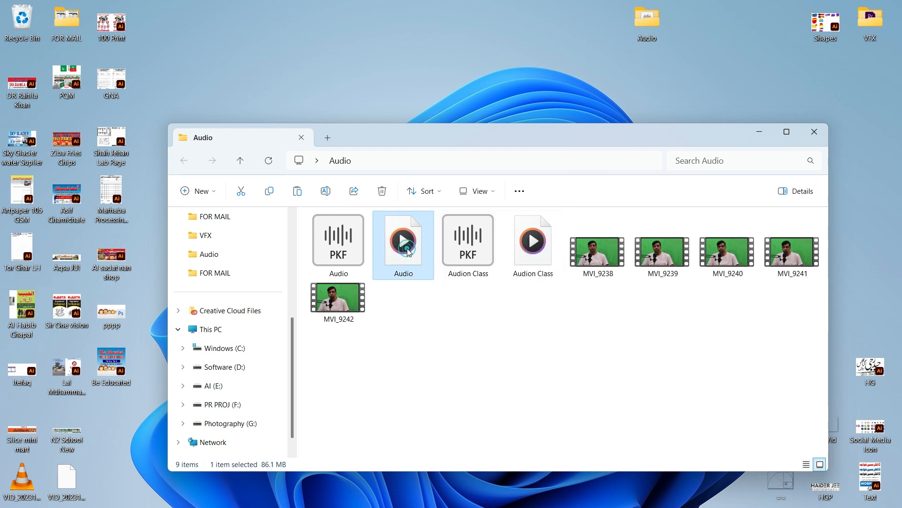
ctrl+click(341, 251)
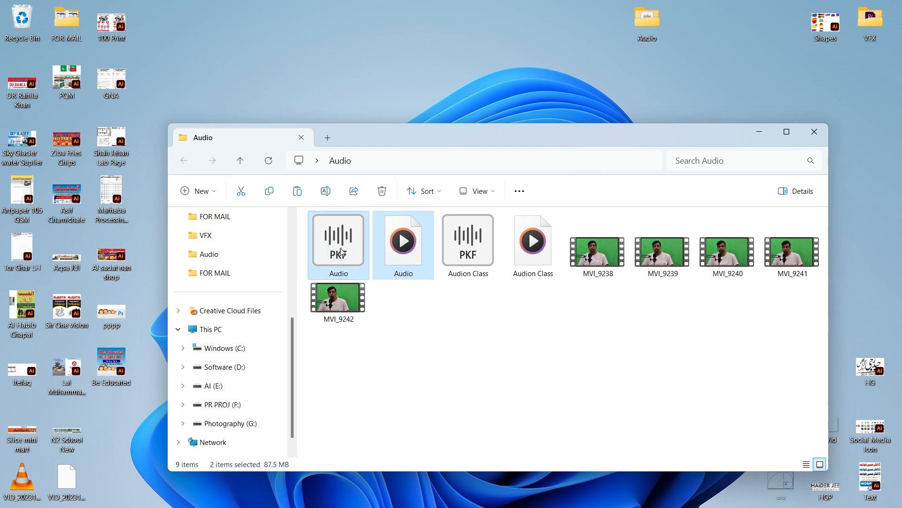
key(Delete)
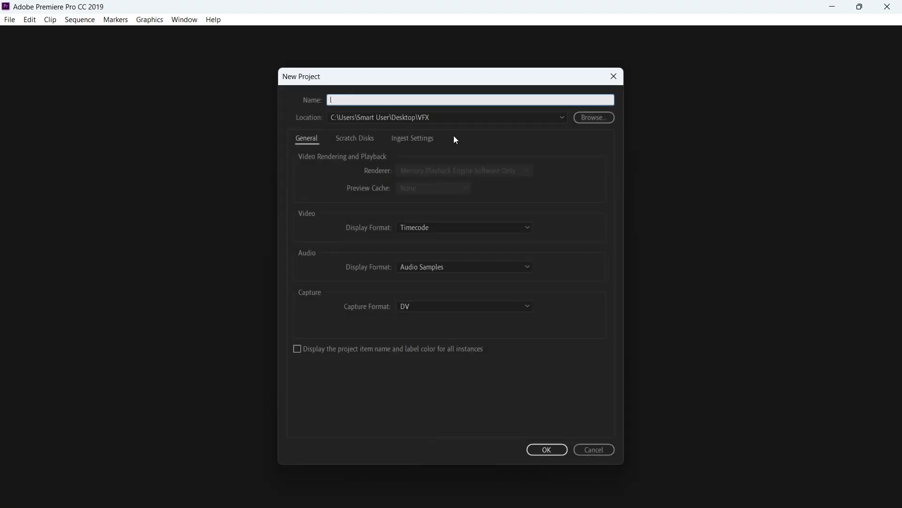
In Premiere Pro, create the Audio project in the desktop Audio folder and import Audion Class.wav with clips MVI_9238 to MVI_9242
click(583, 118)
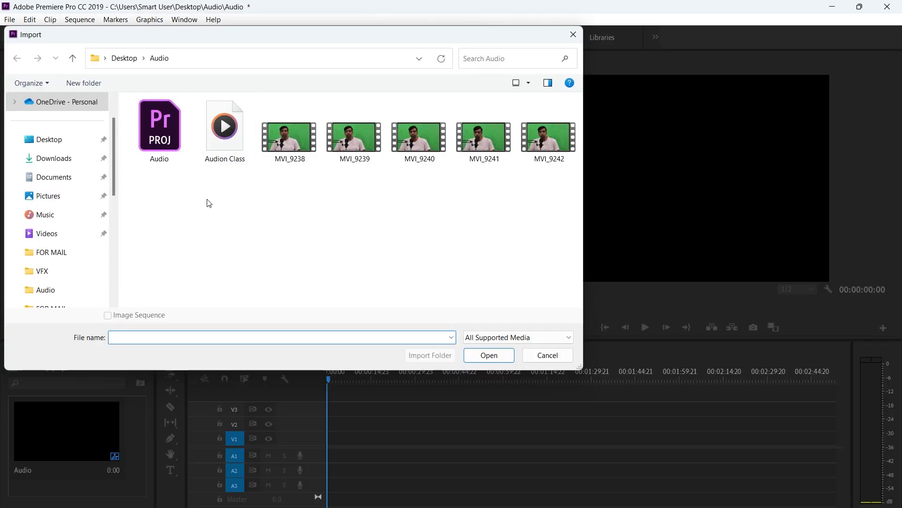
drag(209, 203, 560, 125)
click(500, 360)
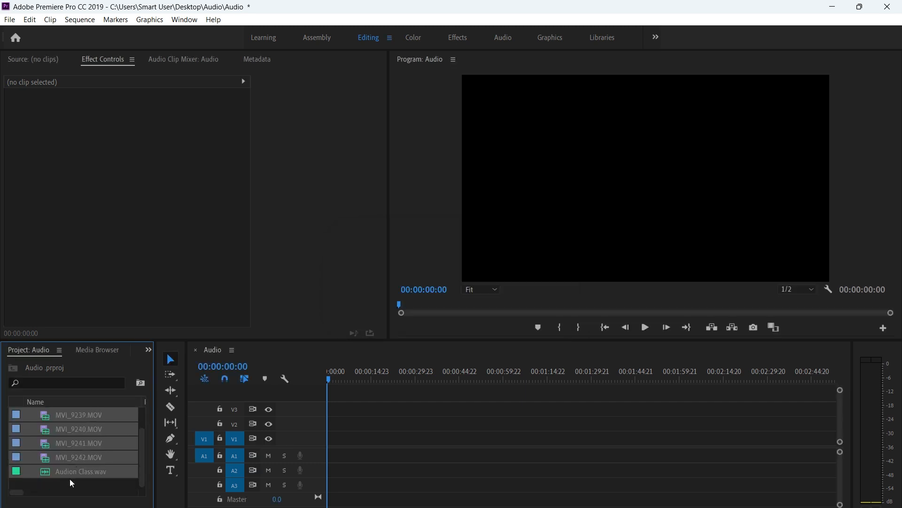
Place Audion Class.wav on track A2 at the sequence start and MVI_9239.MOV on tracks V1 and A1 above it
click(74, 488)
drag(77, 471, 331, 462)
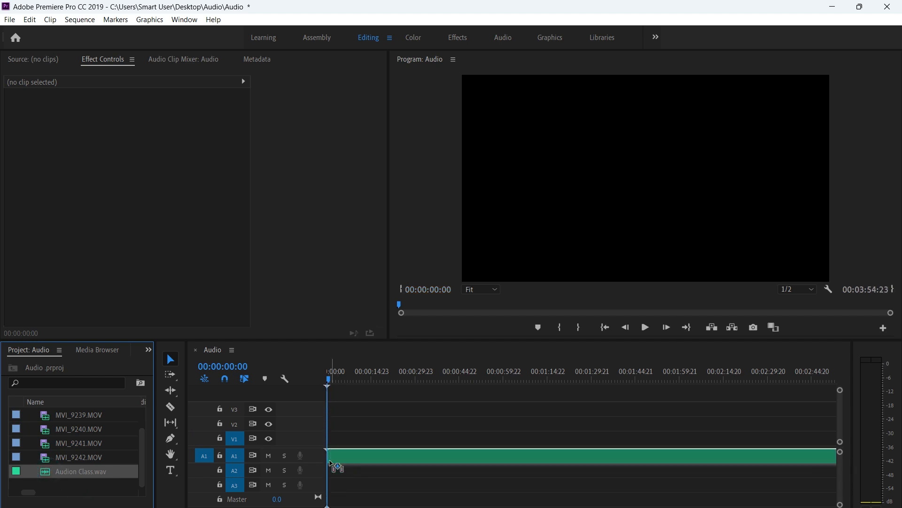
drag(331, 461, 332, 467)
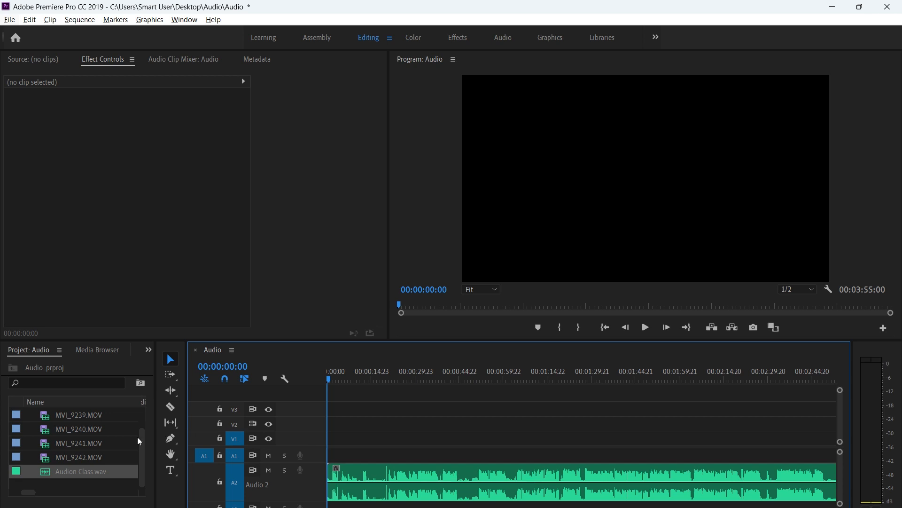
drag(53, 412, 383, 502)
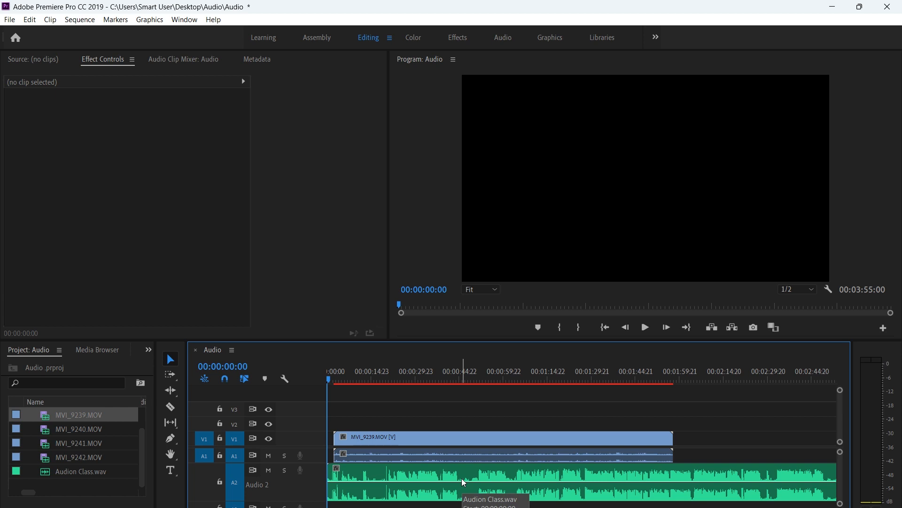
Examine the five MVI video clips in the Audio folder in File Explorer and return to Premiere Pro
click(450, 507)
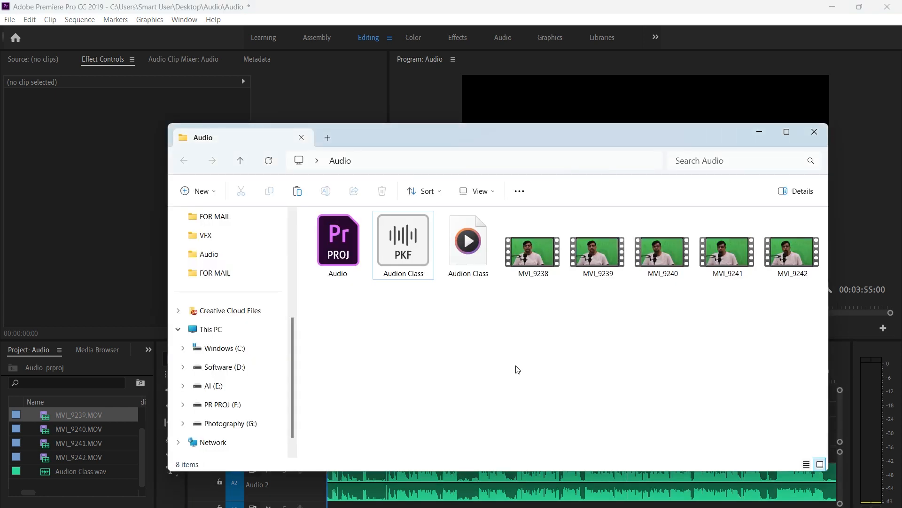
drag(533, 312, 804, 251)
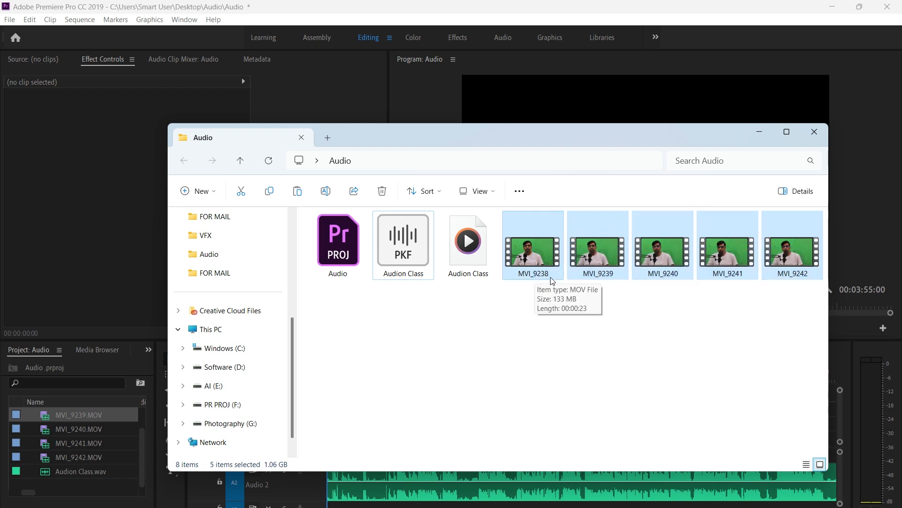
click(758, 136)
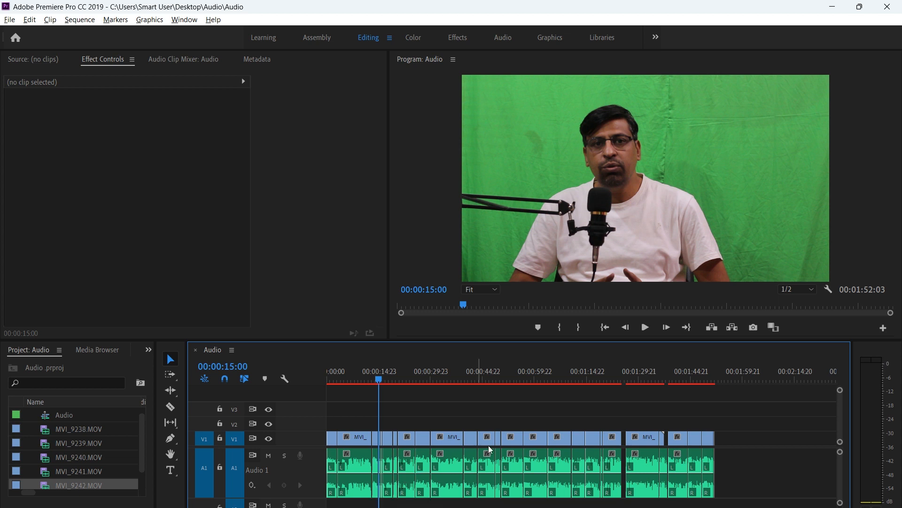
Move the playhead to 00:00:00:16 and select the edited video and audio clips across the timeline
drag(378, 380, 329, 380)
drag(611, 414, 341, 490)
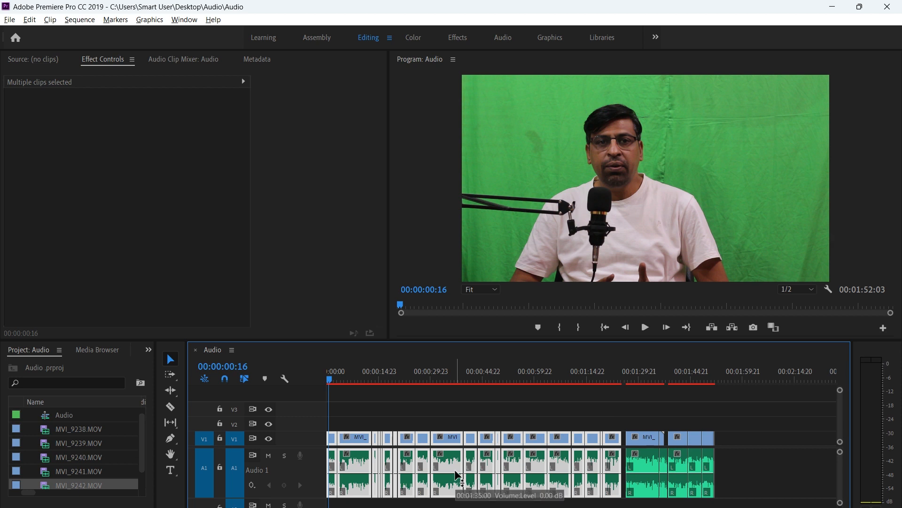
drag(635, 422, 717, 478)
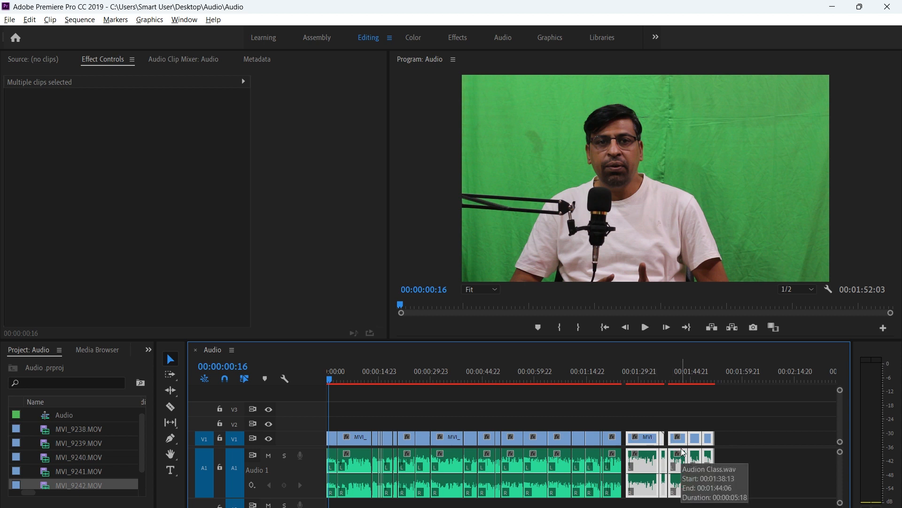
drag(746, 411, 329, 494)
Open the media export settings for the sequence and set the format to MP3
click(8, 20)
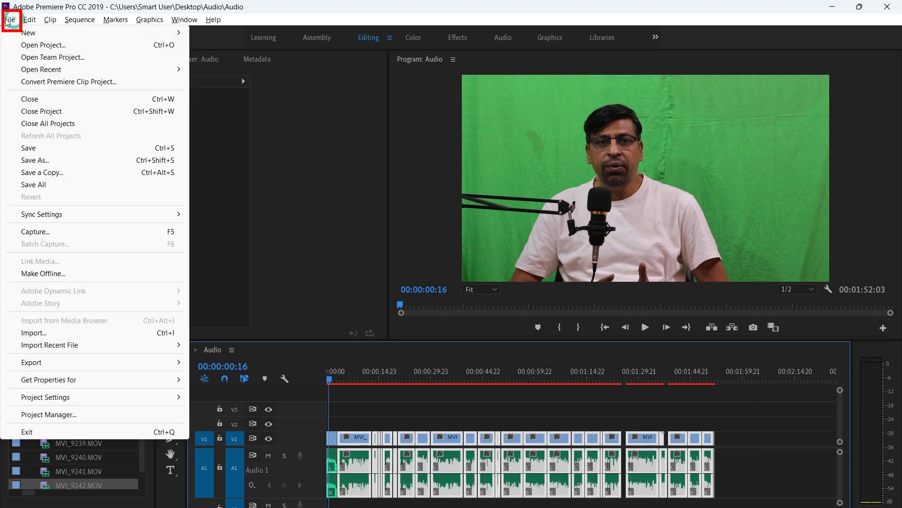
mouse_move(104, 371)
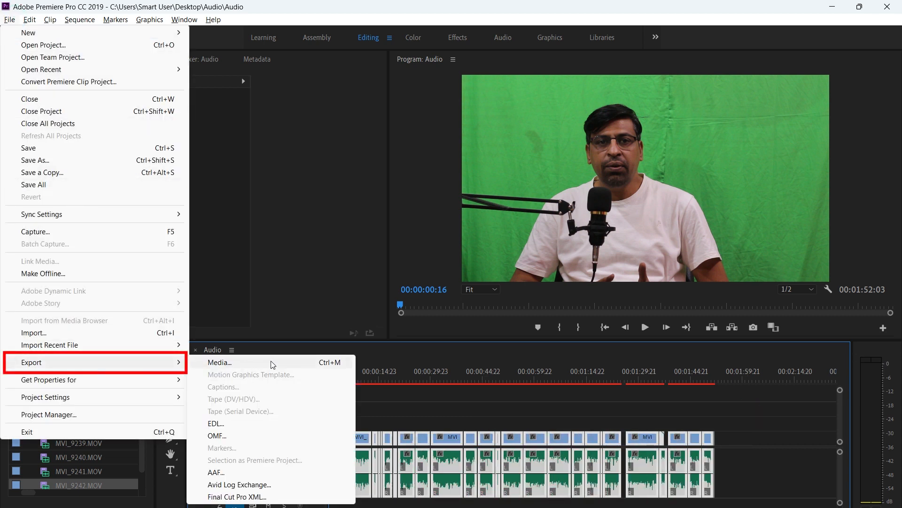
click(335, 367)
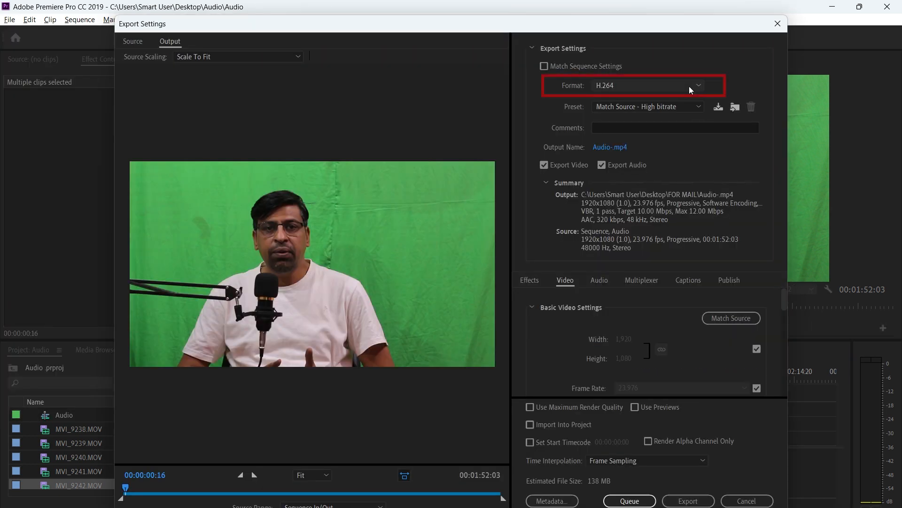
click(697, 86)
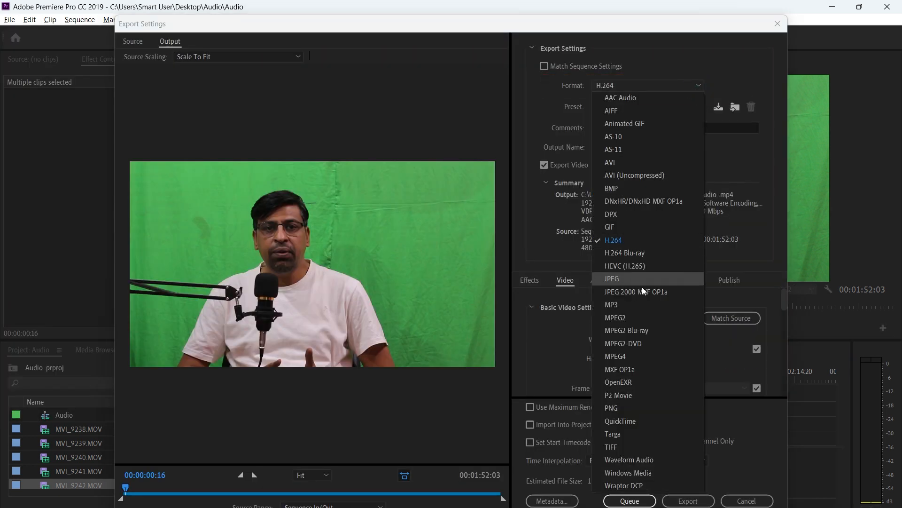
click(632, 305)
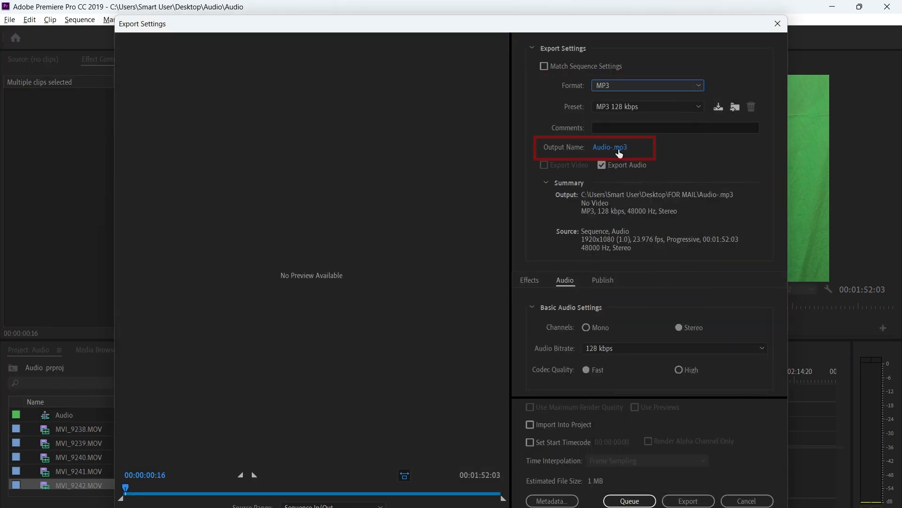
Set the export's output file to Audio for Adobe in the desktop FOR MAIL folder
click(610, 147)
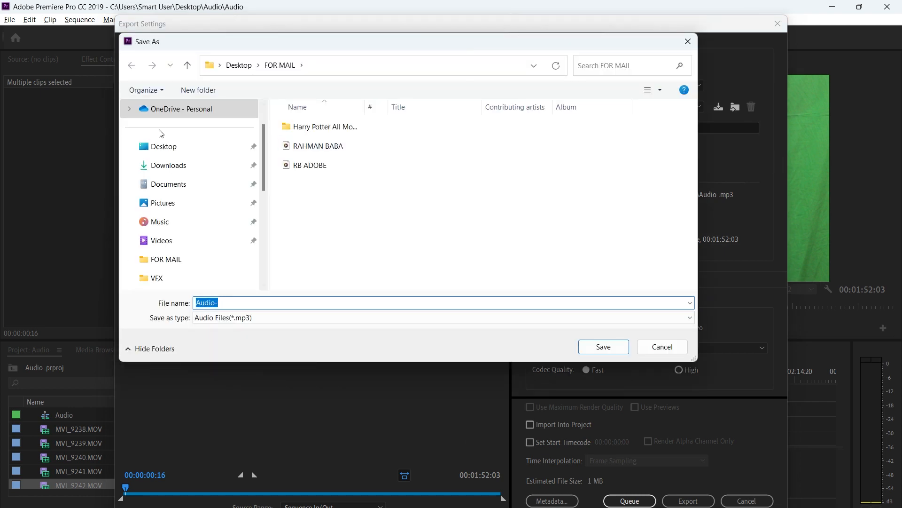
click(153, 146)
double_click(374, 139)
double_click(244, 299)
text(Audio for Adobe)
click(603, 346)
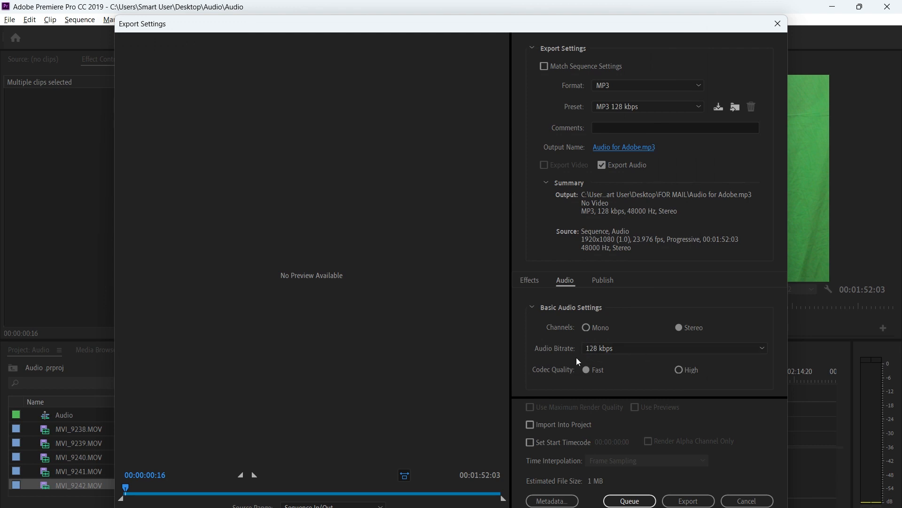
Export the MP3 with an audio bitrate of 320 kbps and open the FOR MAIL folder on the desktop to check it
click(758, 348)
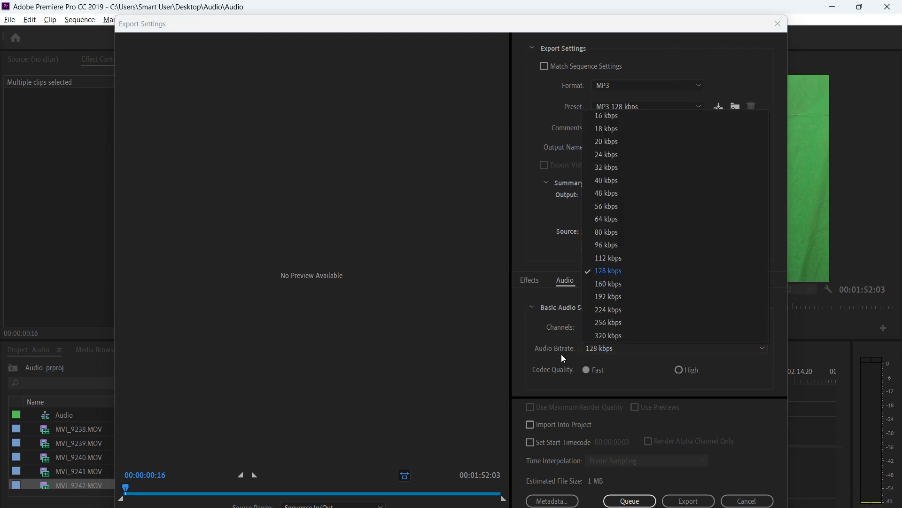
click(620, 335)
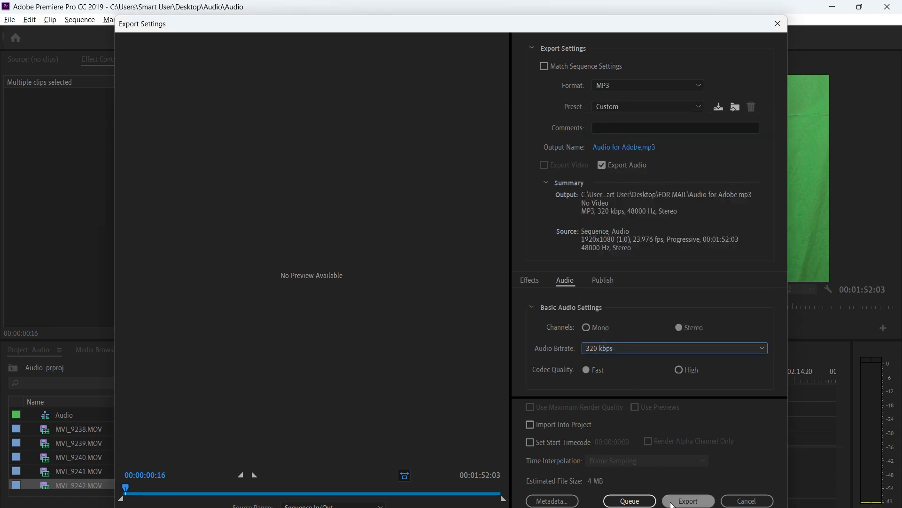
click(687, 500)
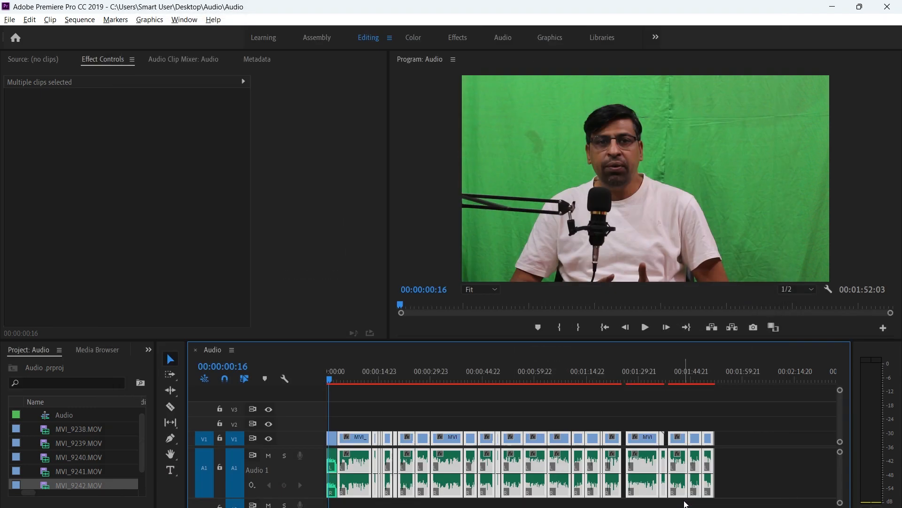
click(832, 7)
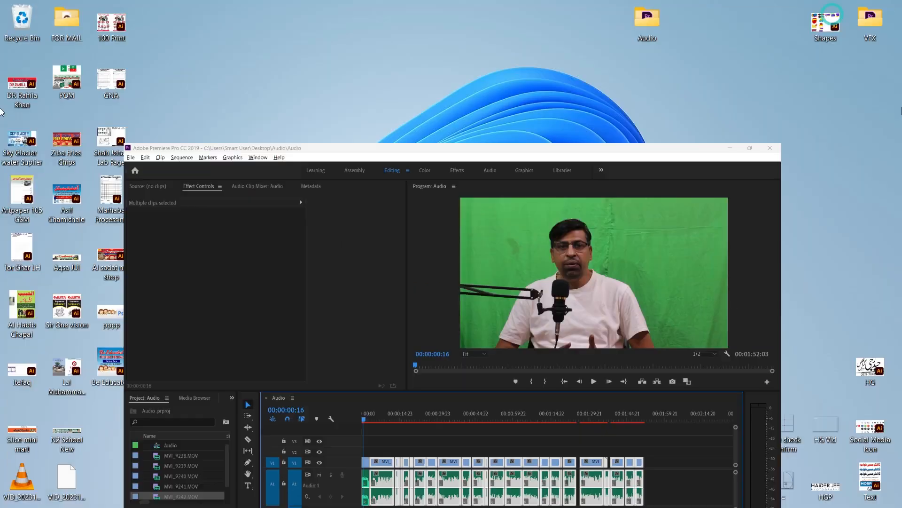
double_click(75, 26)
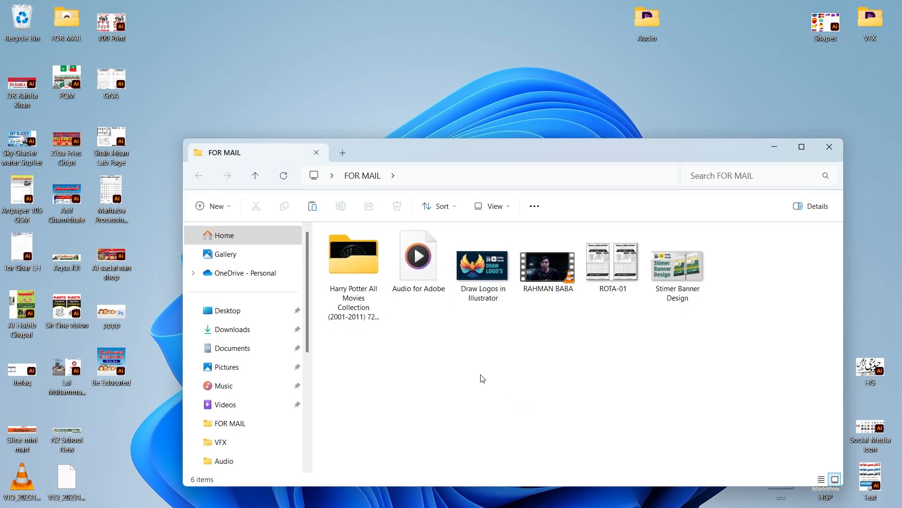
Switch to Chrome, search the web for "Adobe enhance" in a new tab and open Adobe Podcast's Enhance Speech page
drag(511, 156, 501, 117)
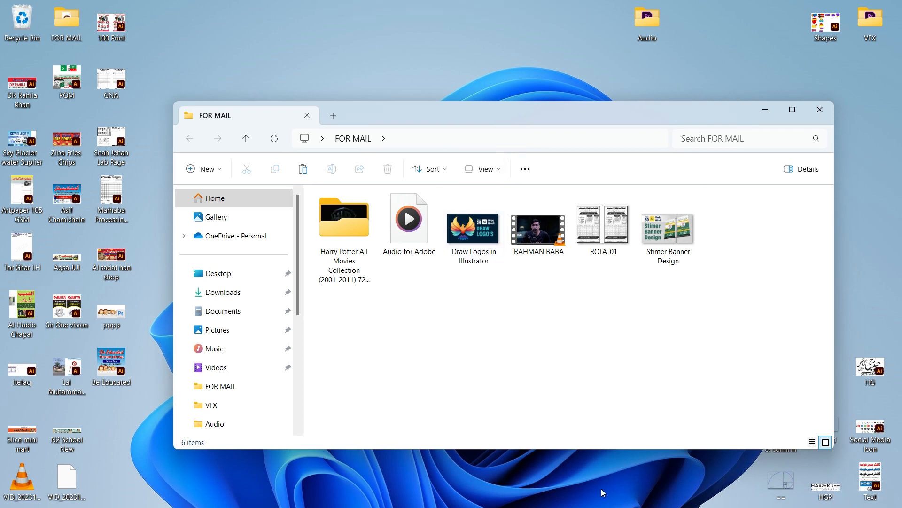
mouse_move(490, 505)
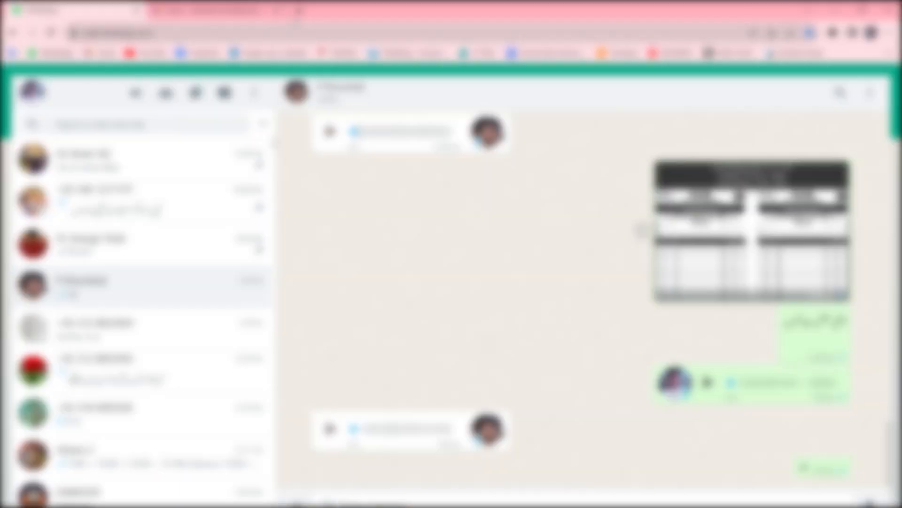
click(298, 10)
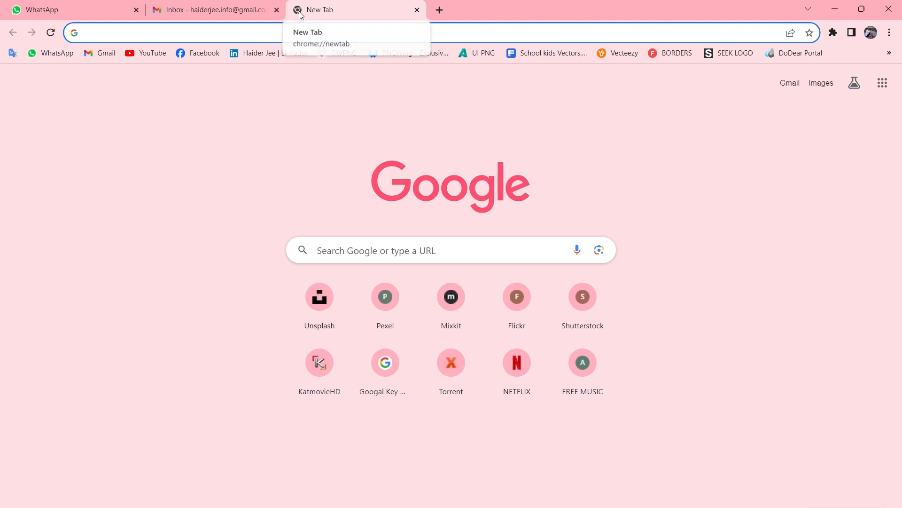
text(Adobe enhance)
key(Return)
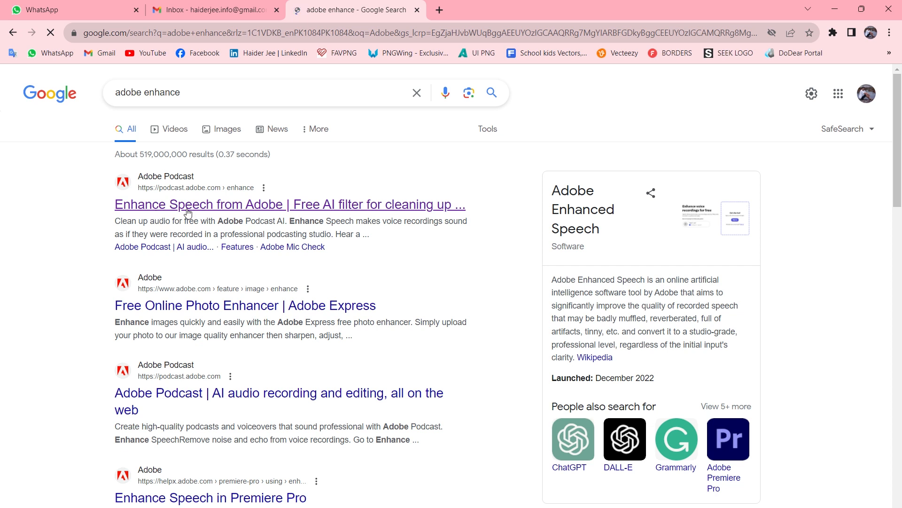
click(296, 209)
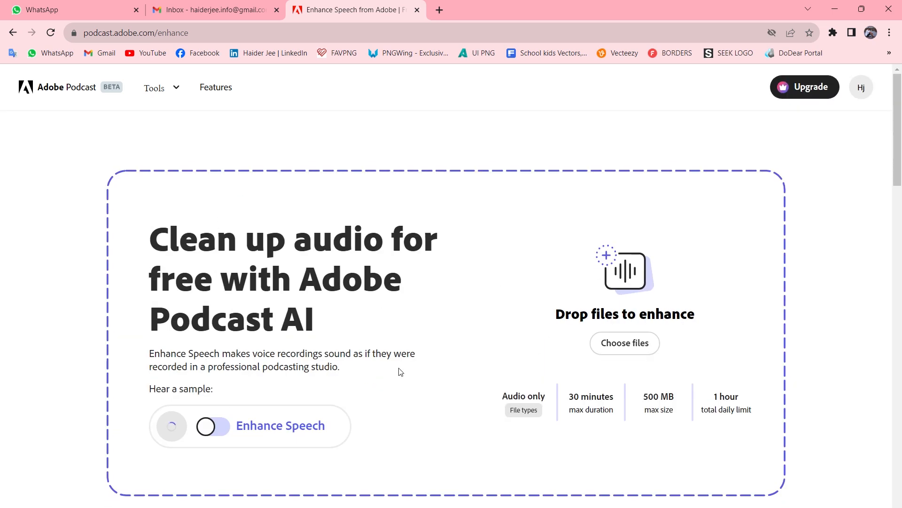
Upload the Audio for Adobe MP3 from the desktop FOR MAIL folder to Enhance Speech
click(619, 348)
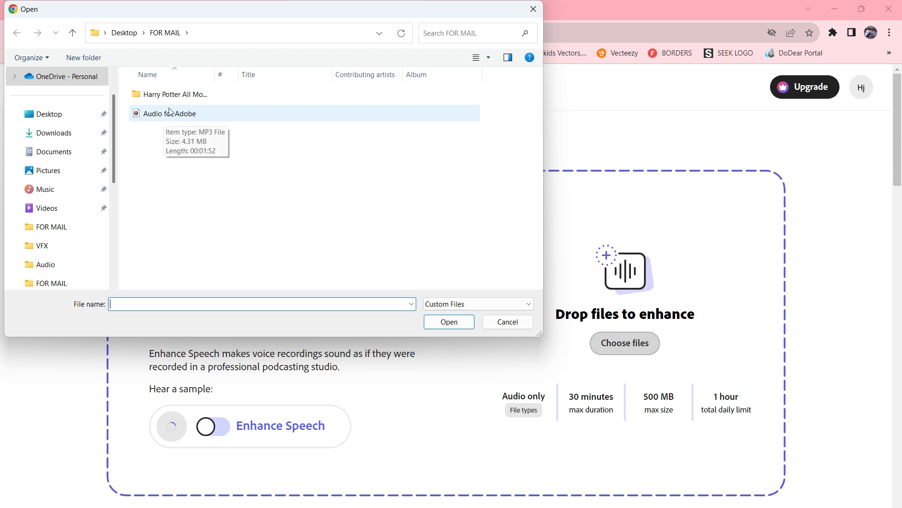
click(141, 115)
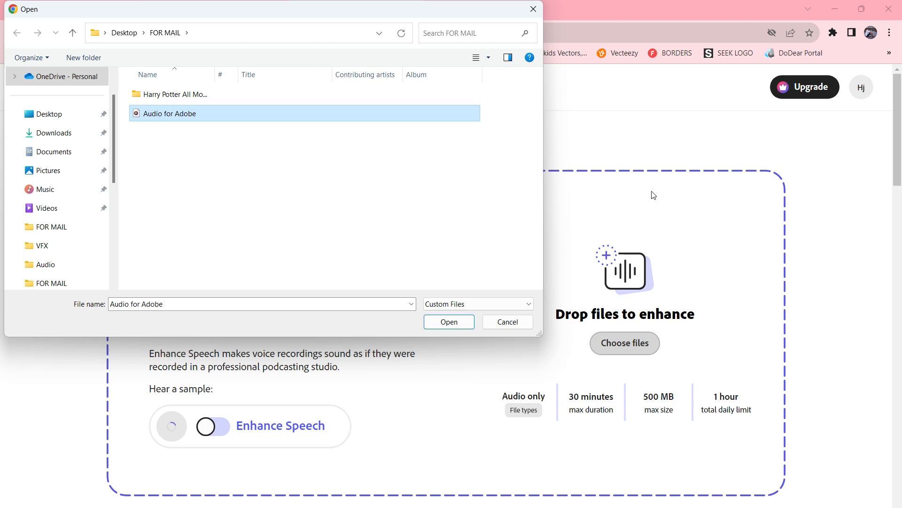
click(166, 123)
click(282, 217)
click(169, 115)
click(444, 322)
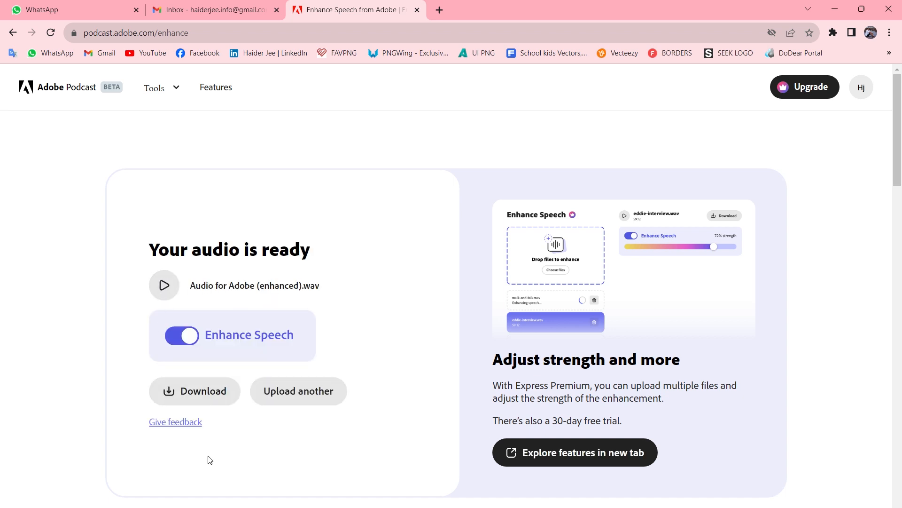
Play the audio with Enhance Speech on and off to compare the enhanced and original versions, leaving the enhancement on
click(164, 287)
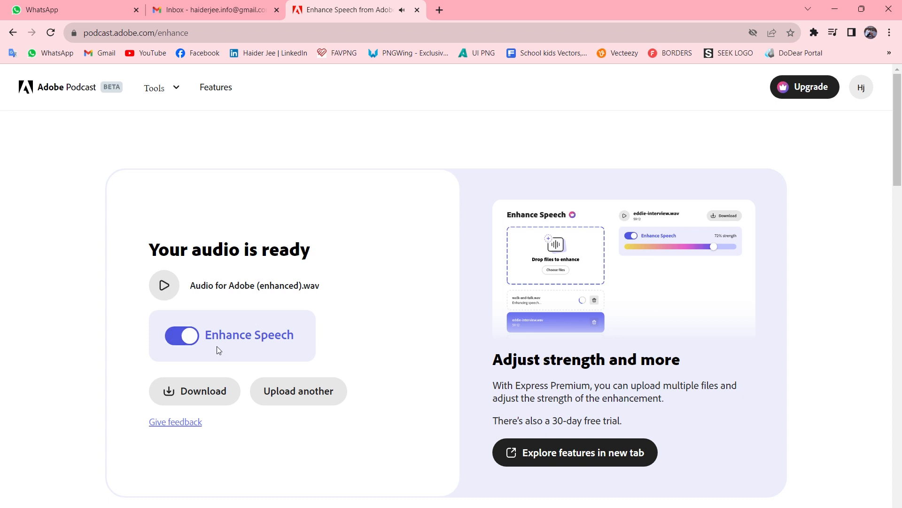
click(178, 341)
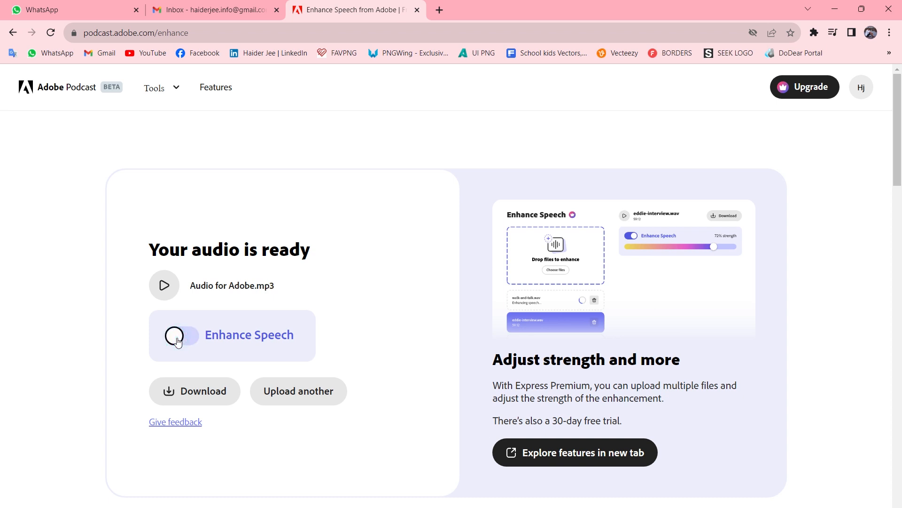
click(162, 292)
click(188, 336)
click(165, 289)
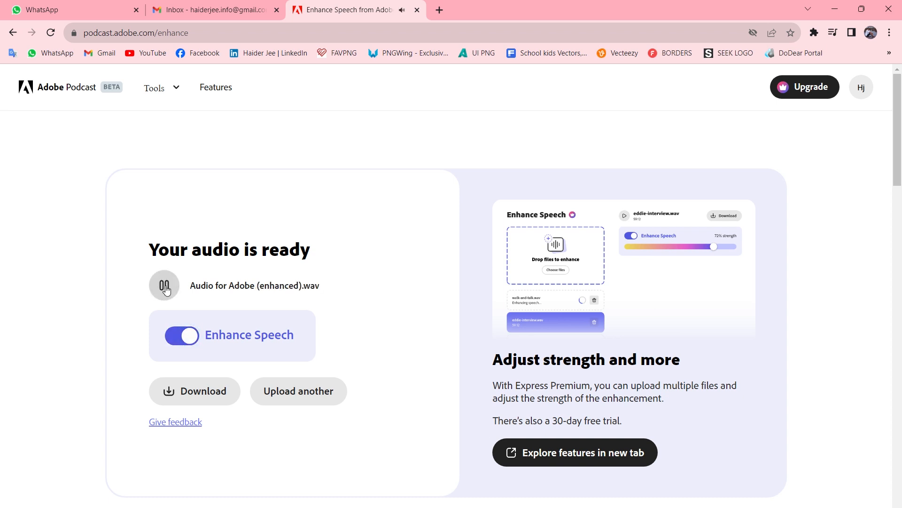
click(165, 289)
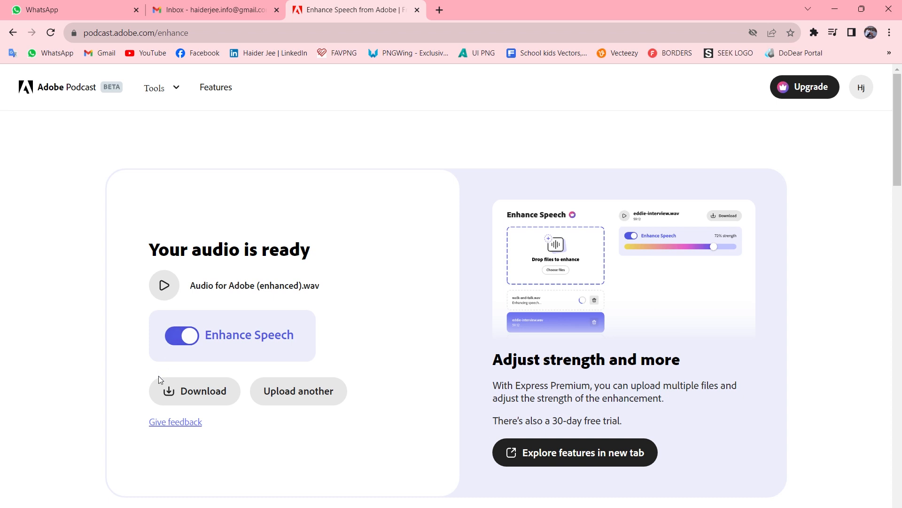
Download the enhanced WAV as Audio for Adobe (enhanced) into the desktop Audio folder
click(196, 398)
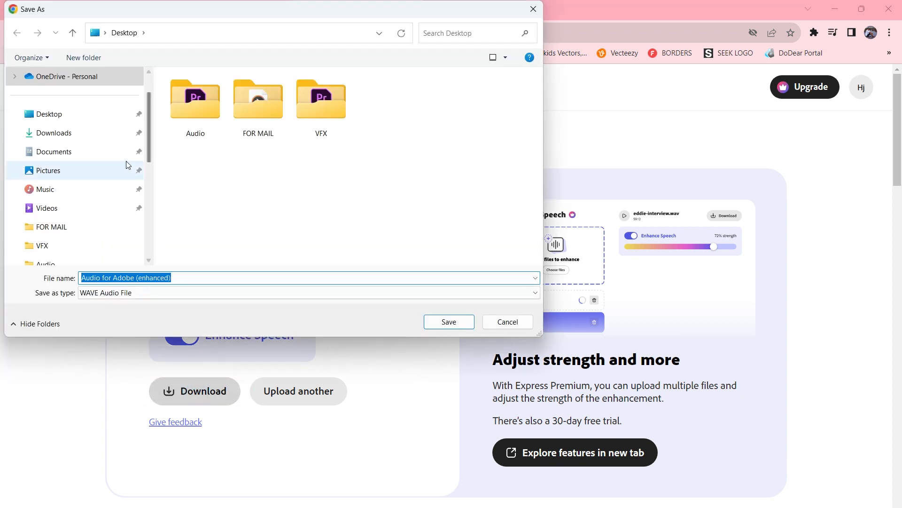
double_click(211, 107)
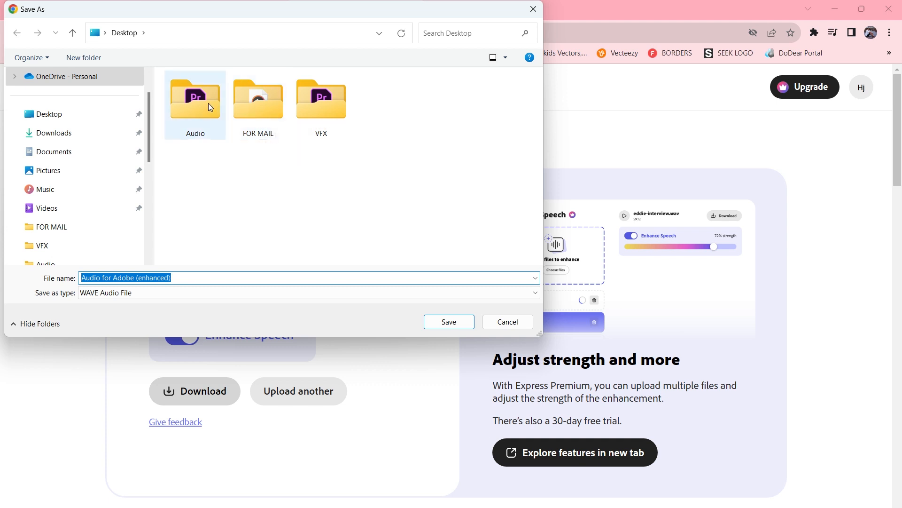
click(449, 322)
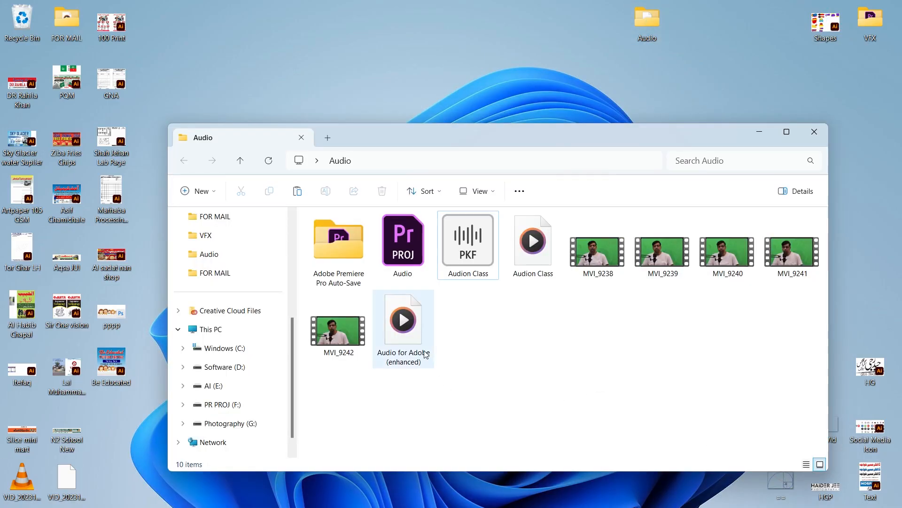
Bring Audio for Adobe (enhanced) from the Audio folder into the Premiere Pro sequence's audio track under the video clips and play from 00:00:00:00
click(413, 337)
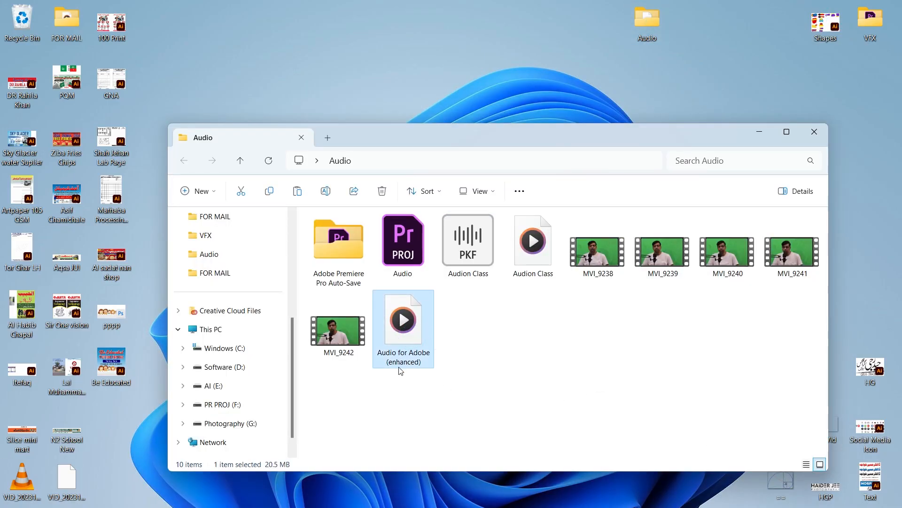
drag(397, 331, 428, 505)
drag(518, 504, 466, 470)
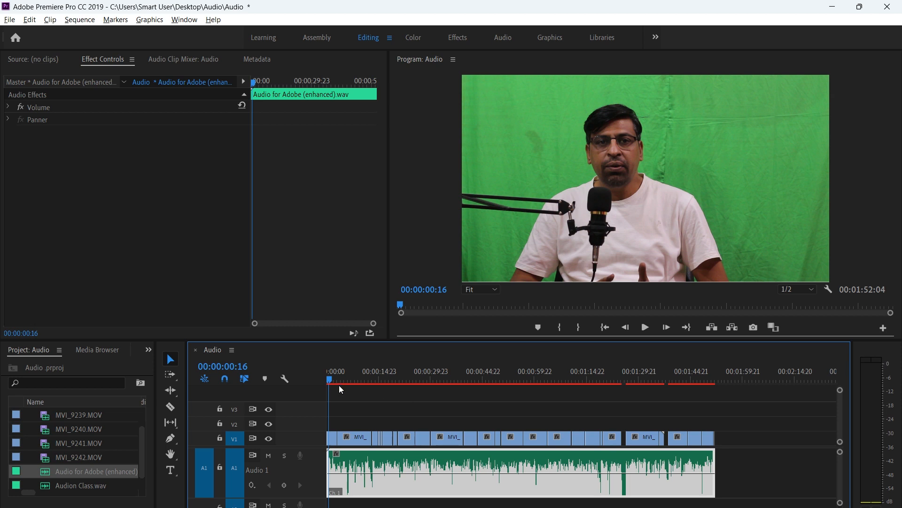
drag(326, 381, 321, 377)
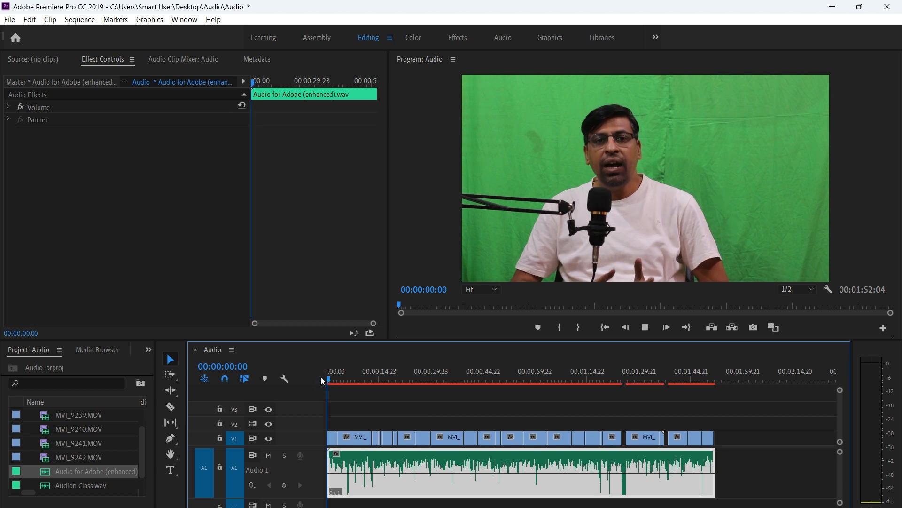
key(space)
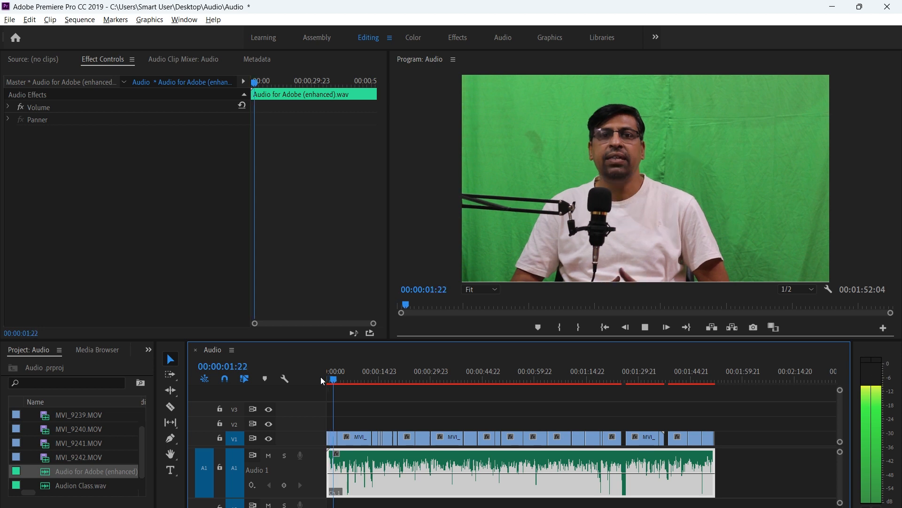